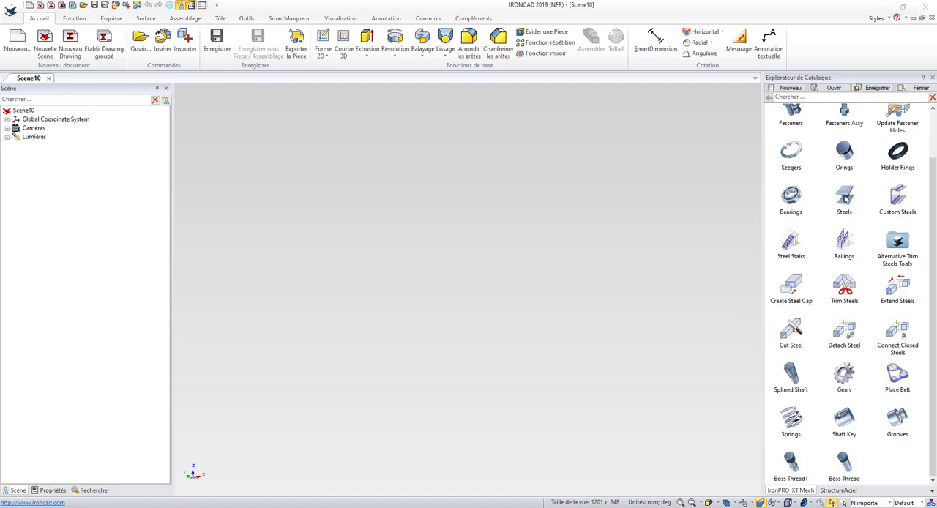
Step: Insert a Steels profile from the mechanical catalogue into the empty scene
{"action": "left_click_drag", "start_coordinate": [844, 199], "coordinate": [494, 244]}
{"action": "scroll", "coordinate": [499, 151], "scroll_direction": "down", "scroll_amount": 4}
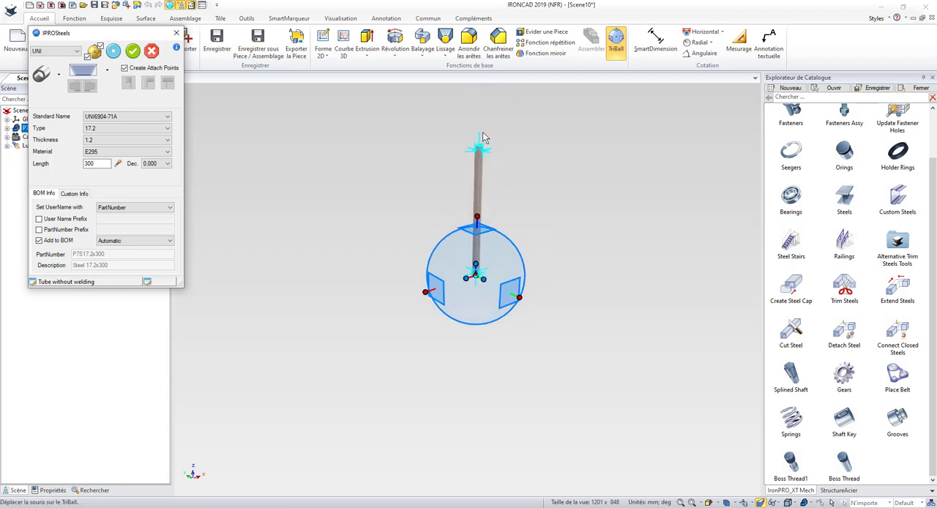
{"action": "scroll", "coordinate": [480, 192], "scroll_direction": "up", "scroll_amount": 5}
{"action": "scroll", "coordinate": [470, 336], "scroll_direction": "down", "scroll_amount": 2}
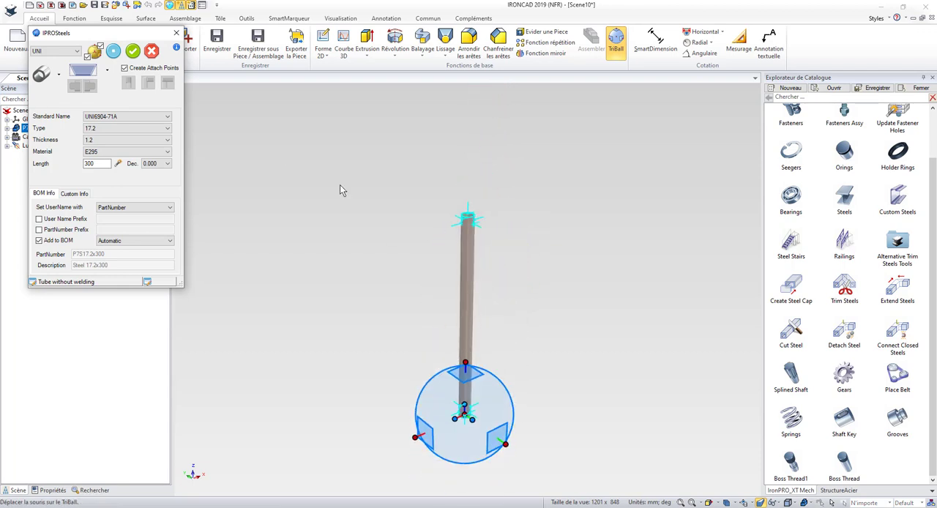
Step: Change the profile to an HE beam with standard UNI5397-78 and type HE100A, and apply it to the part
{"action": "left_click", "coordinate": [58, 74]}
{"action": "left_click", "coordinate": [45, 106]}
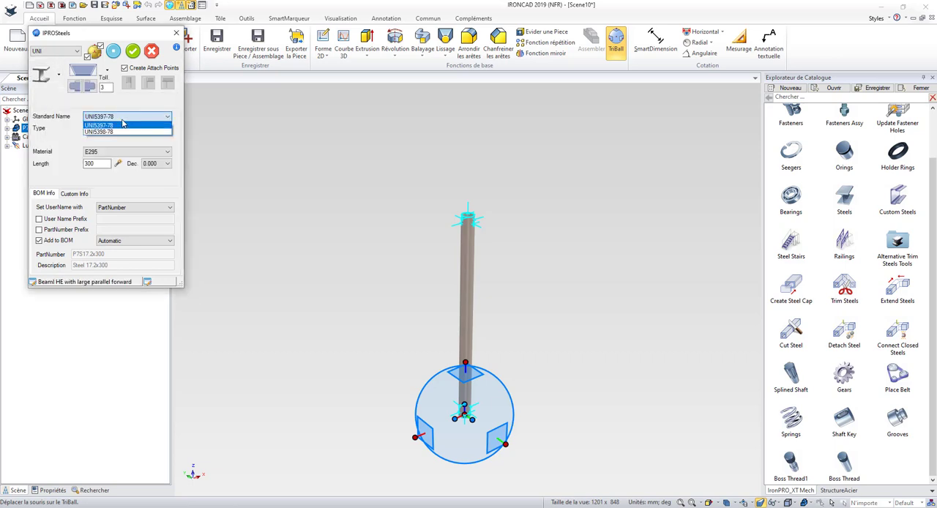
{"action": "left_click", "coordinate": [120, 129]}
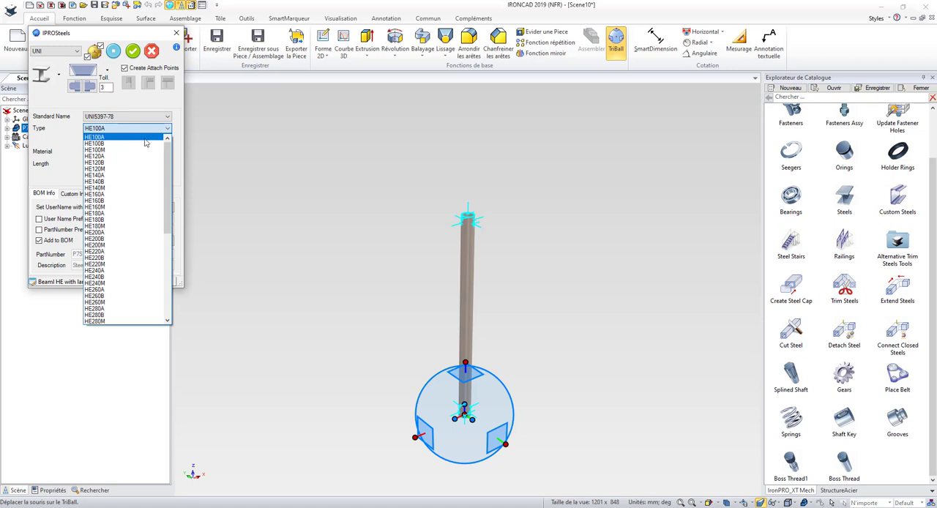
{"action": "scroll", "coordinate": [150, 235], "scroll_direction": "down", "scroll_amount": 4}
{"action": "scroll", "coordinate": [155, 244], "scroll_direction": "up", "scroll_amount": 4}
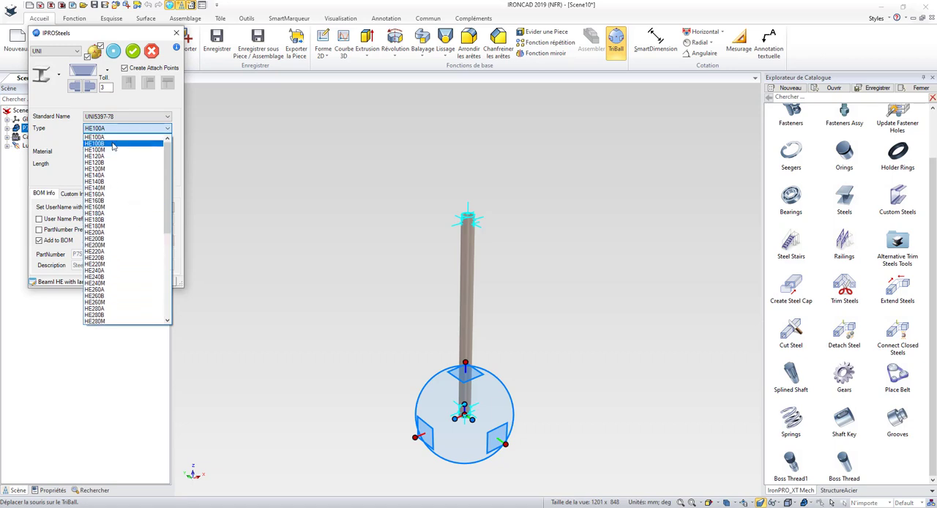
{"action": "left_click", "coordinate": [120, 138]}
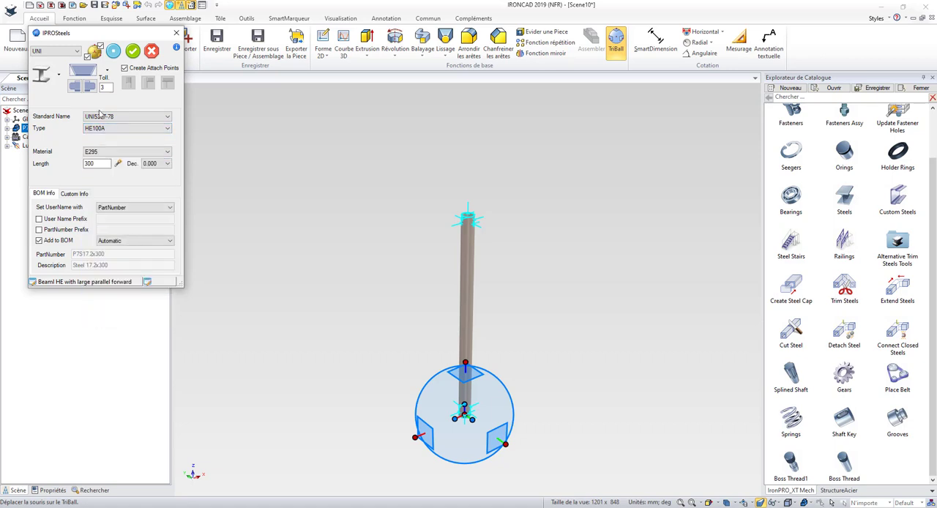
{"action": "scroll", "coordinate": [440, 211], "scroll_direction": "up", "scroll_amount": 3}
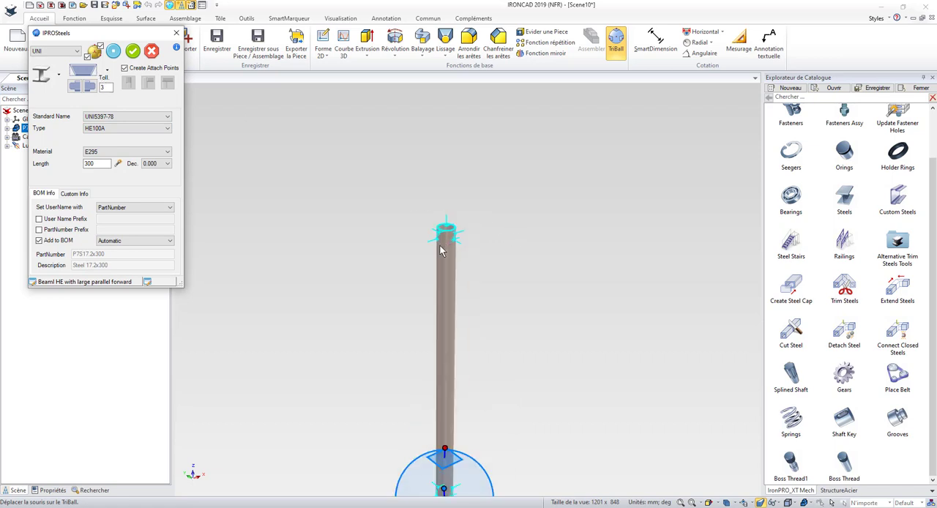
{"action": "scroll", "coordinate": [442, 245], "scroll_direction": "down", "scroll_amount": 2}
{"action": "left_click", "coordinate": [113, 53]}
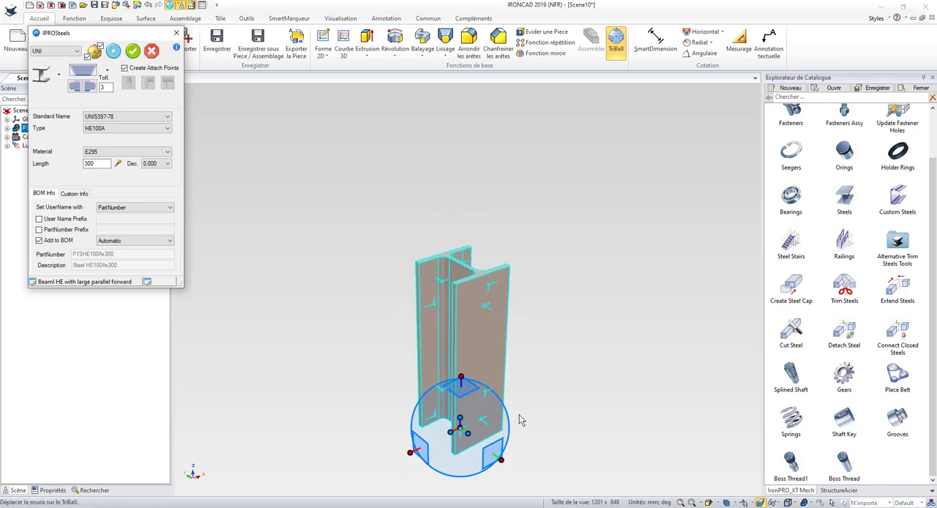
Step: Cut the beam's start section at 45° with orientation at 0°, and set the beam length to 1800 mm
{"action": "middle_click_drag", "start_coordinate": [509, 401], "coordinate": [443, 361]}
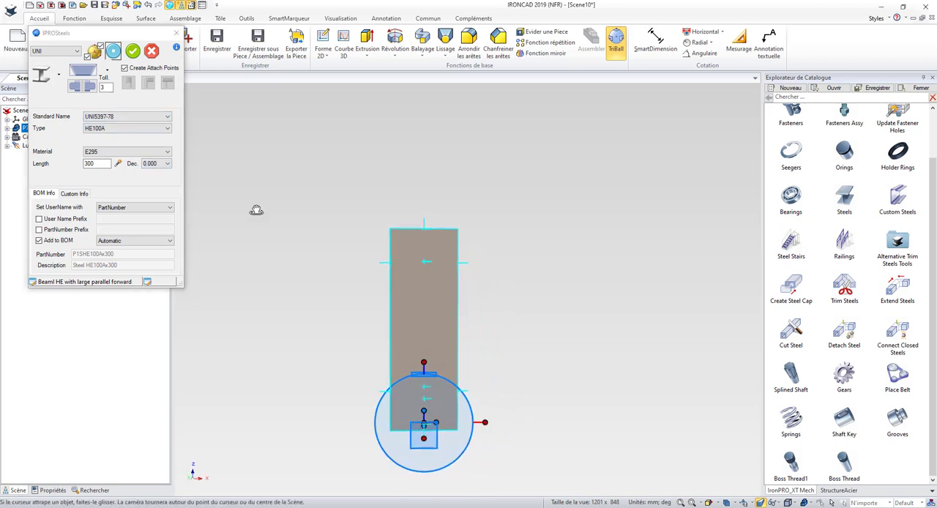
{"action": "left_click", "coordinate": [105, 82]}
{"action": "left_click", "coordinate": [74, 95]}
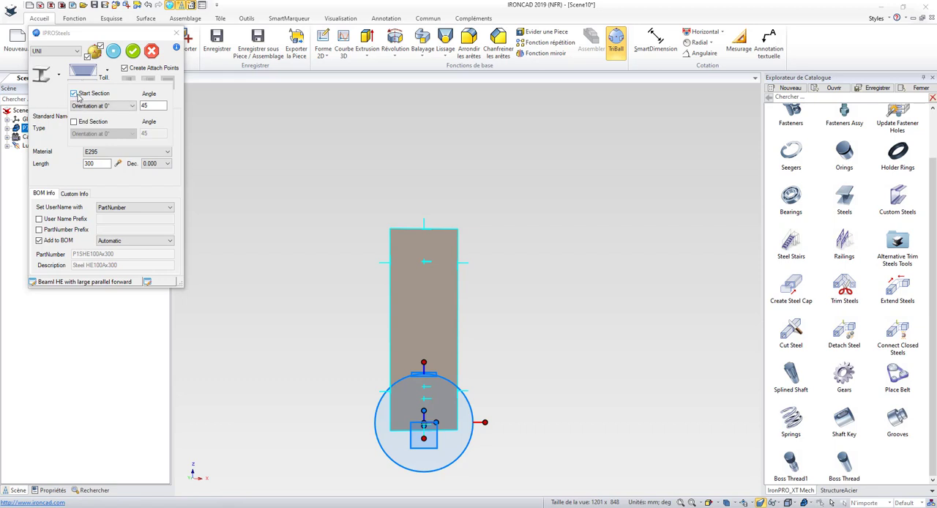
{"action": "left_click", "coordinate": [115, 56]}
{"action": "left_click", "coordinate": [114, 56]}
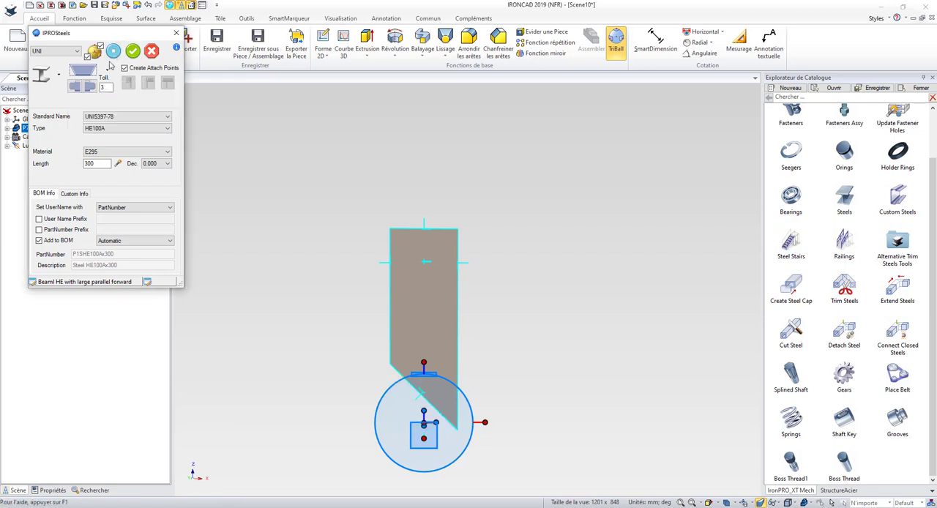
{"action": "double_click", "coordinate": [88, 163]}
{"action": "left_click", "coordinate": [114, 52]}
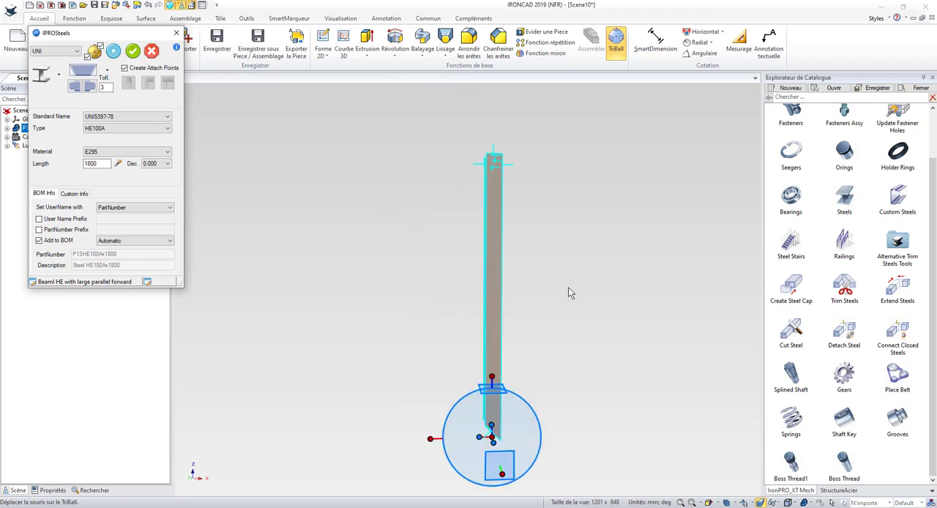
Step: Cut the beam's end section at 45° with orientation at 0° and accept the finished beam
{"action": "left_click", "coordinate": [107, 70]}
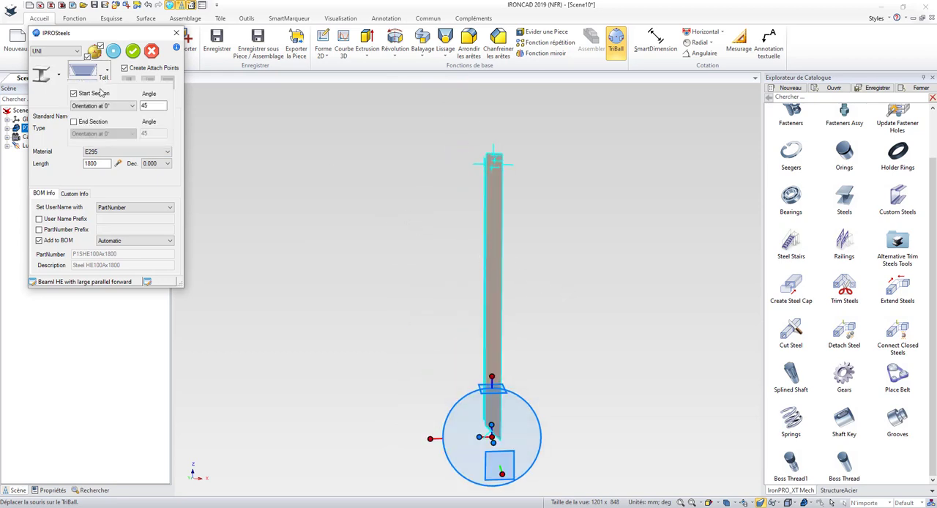
{"action": "left_click", "coordinate": [74, 123]}
{"action": "left_click", "coordinate": [116, 54]}
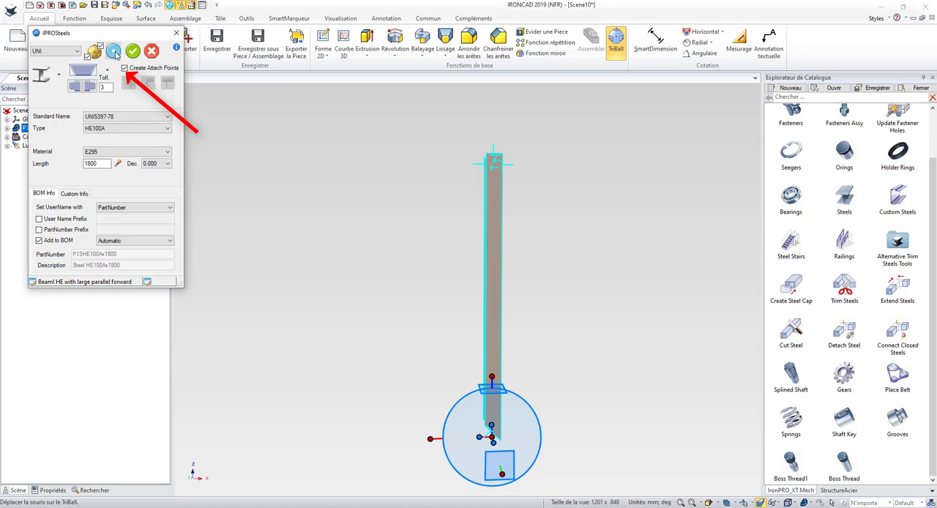
{"action": "left_click", "coordinate": [115, 55]}
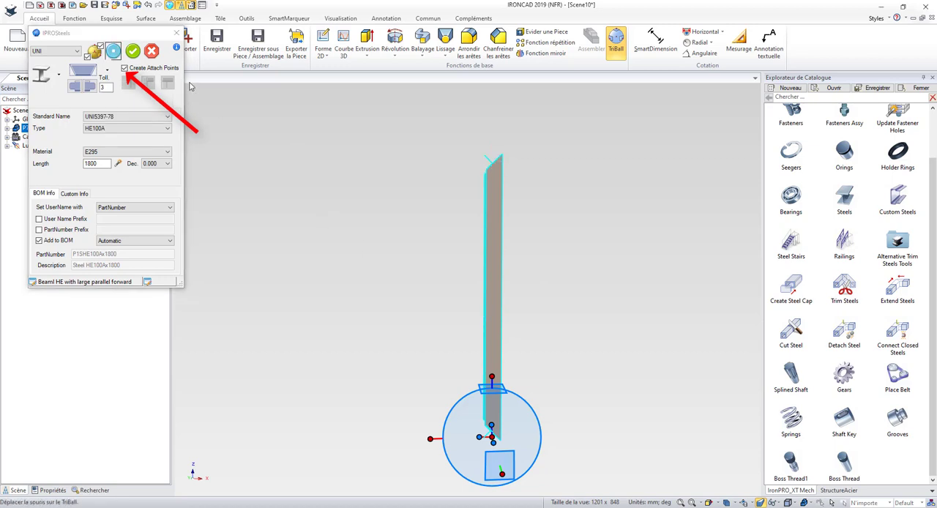
{"action": "left_click", "coordinate": [132, 51]}
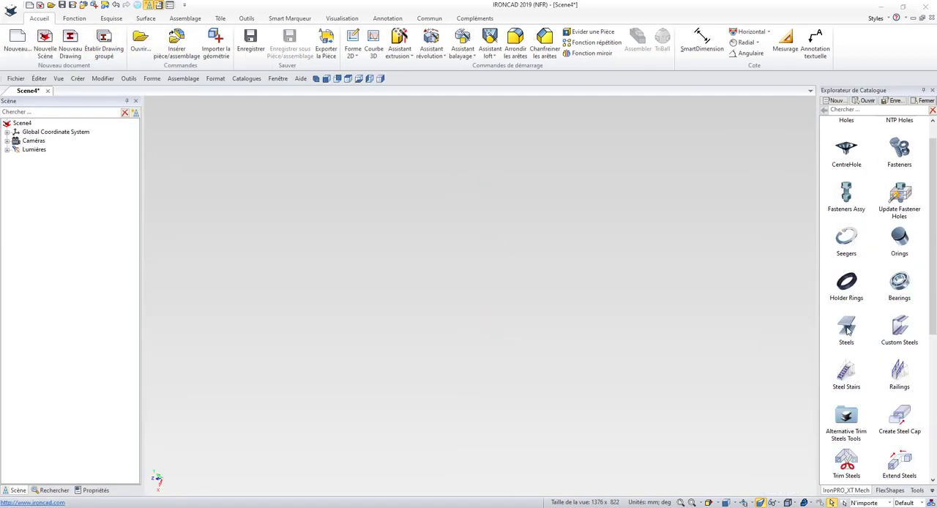
Step: Place a mitred HE100A beam 1800 mm long and attach a second identical beam at its mitred end to form a corner
{"action": "left_click_drag", "start_coordinate": [847, 331], "coordinate": [405, 290]}
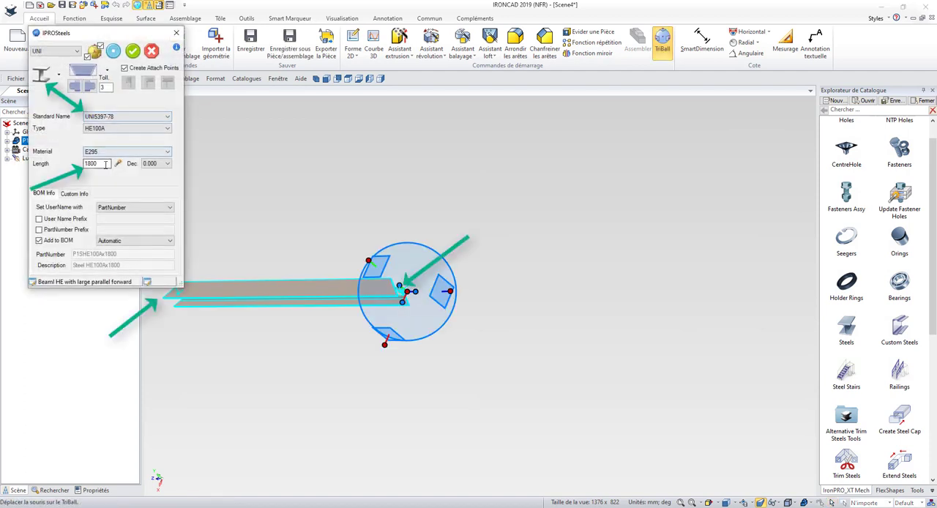
{"action": "left_click", "coordinate": [132, 50]}
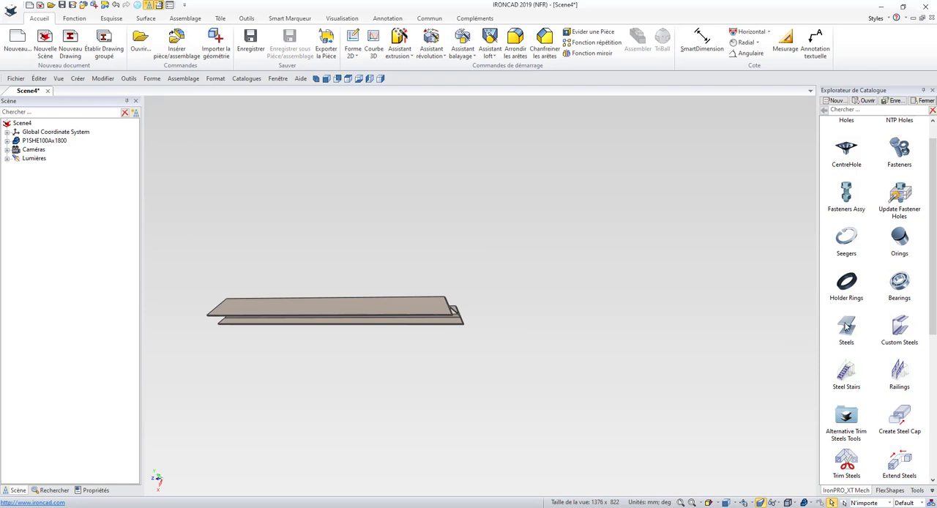
{"action": "left_click_drag", "start_coordinate": [846, 327], "coordinate": [453, 310]}
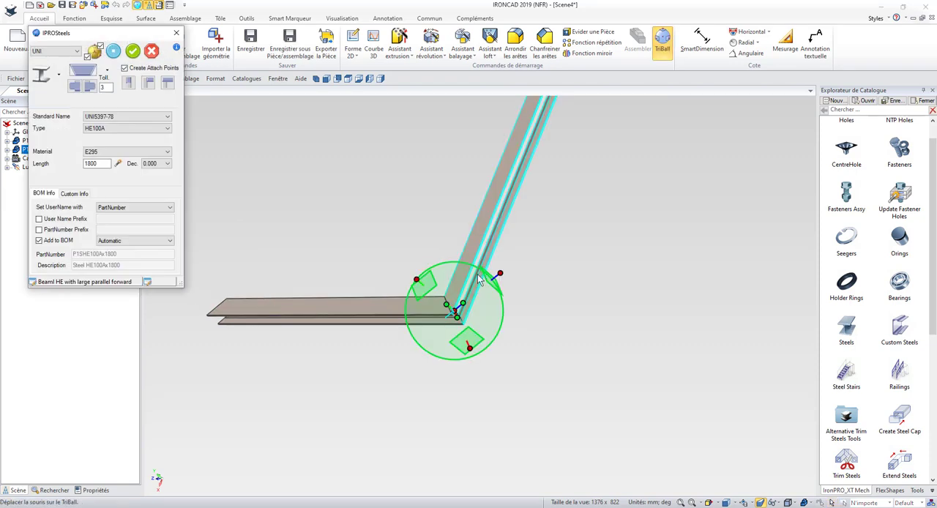
{"action": "scroll", "coordinate": [467, 170], "scroll_direction": "down", "scroll_amount": 3}
{"action": "scroll", "coordinate": [466, 168], "scroll_direction": "up", "scroll_amount": 1}
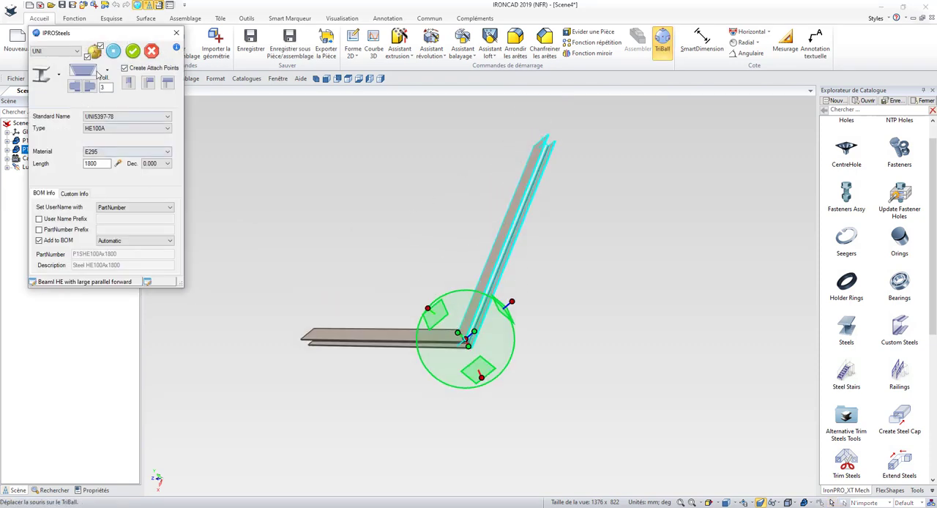
{"action": "left_click", "coordinate": [133, 50]}
{"action": "left_click", "coordinate": [313, 215]}
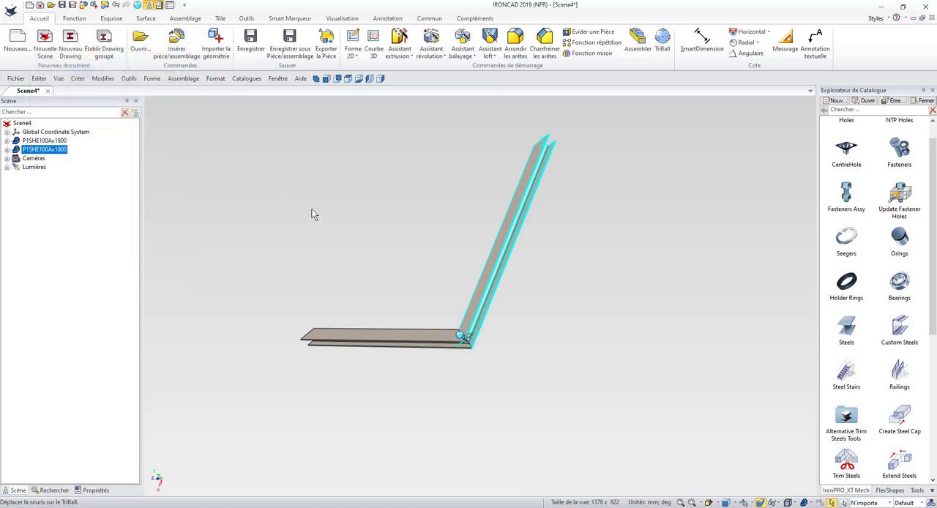
{"action": "left_click", "coordinate": [381, 269]}
{"action": "middle_click_drag", "start_coordinate": [385, 283], "coordinate": [417, 293]}
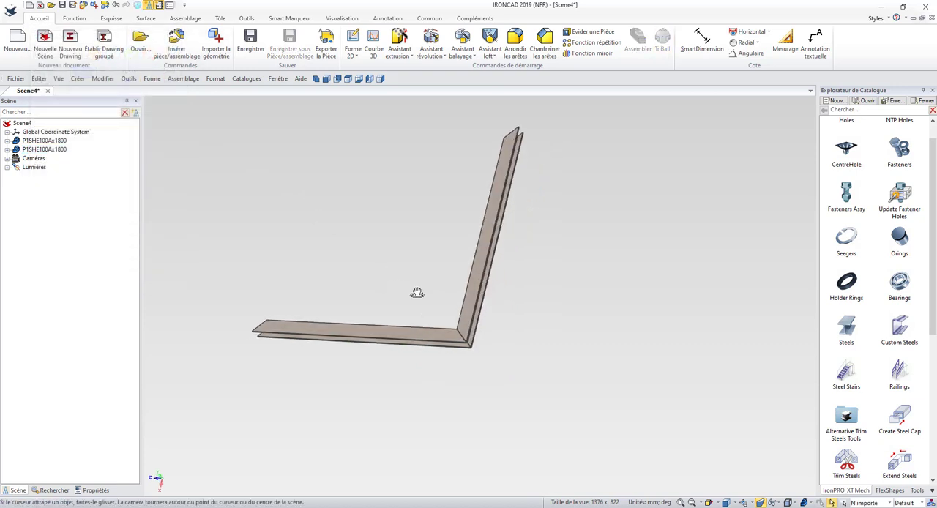
{"action": "scroll", "coordinate": [302, 200], "scroll_direction": "up", "scroll_amount": 3}
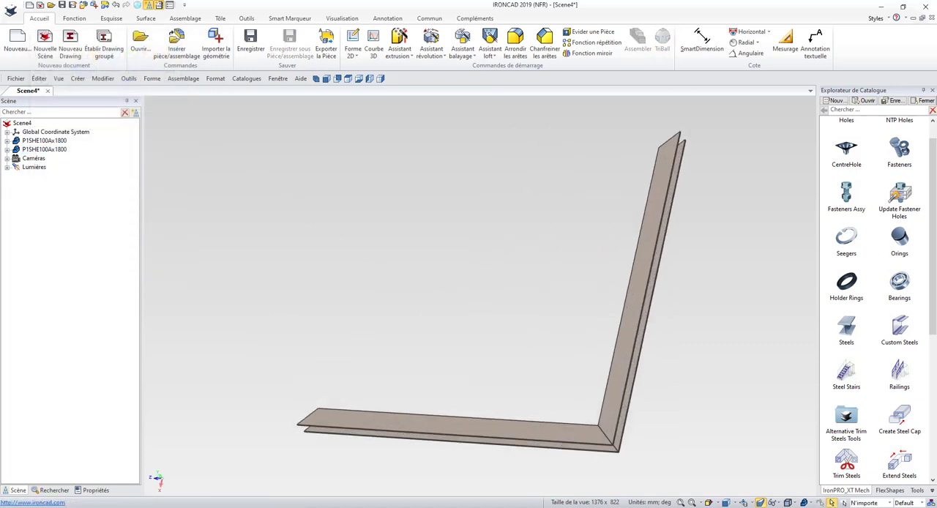
Step: Activate the TriBall on the lower beam and relocate only the TriBall to the midpoint of the upright beam's edge
{"action": "left_click", "coordinate": [505, 430]}
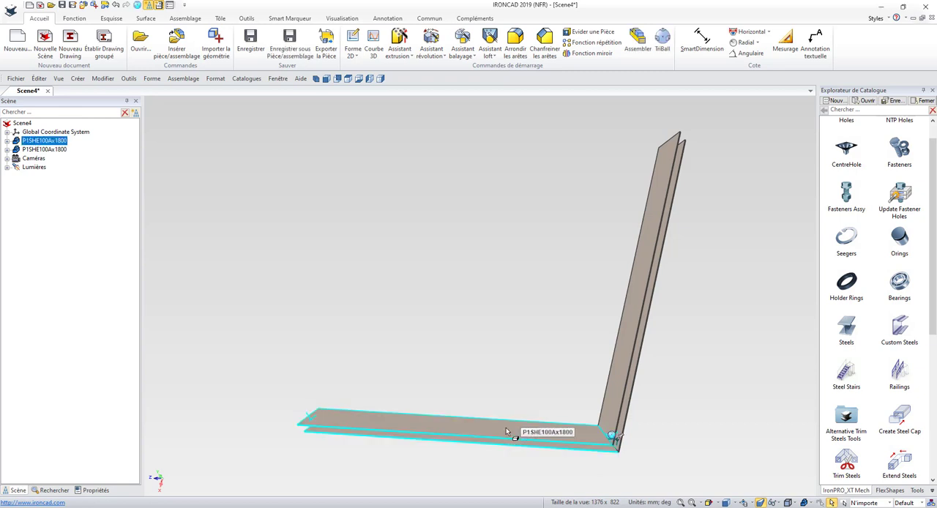
{"action": "key", "text": "F10"}
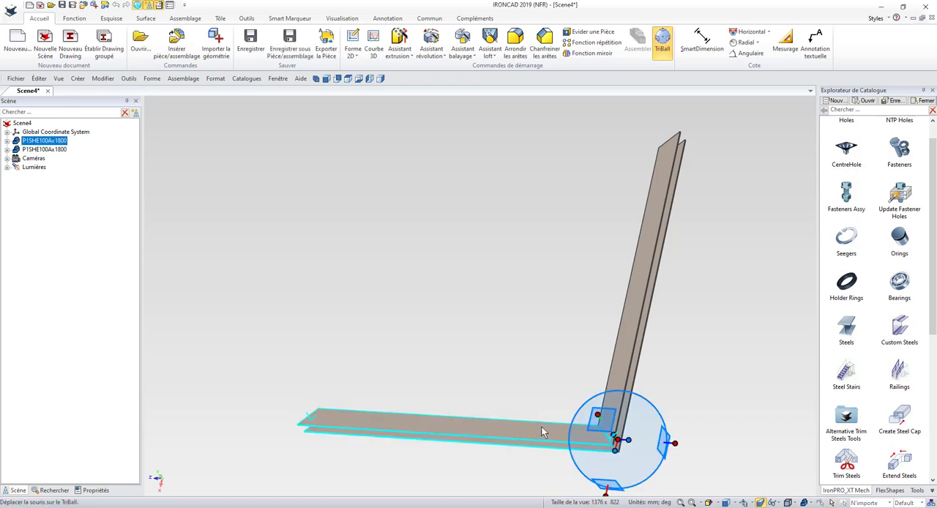
{"action": "key", "text": "space"}
{"action": "right_click", "coordinate": [617, 440]}
{"action": "left_click", "coordinate": [657, 393]}
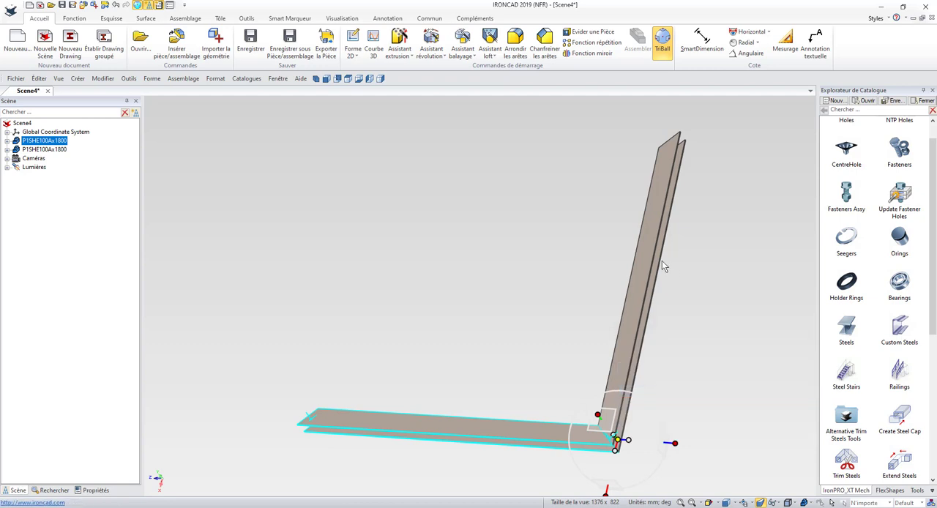
{"action": "left_click", "coordinate": [621, 329]}
{"action": "key", "text": "space"}
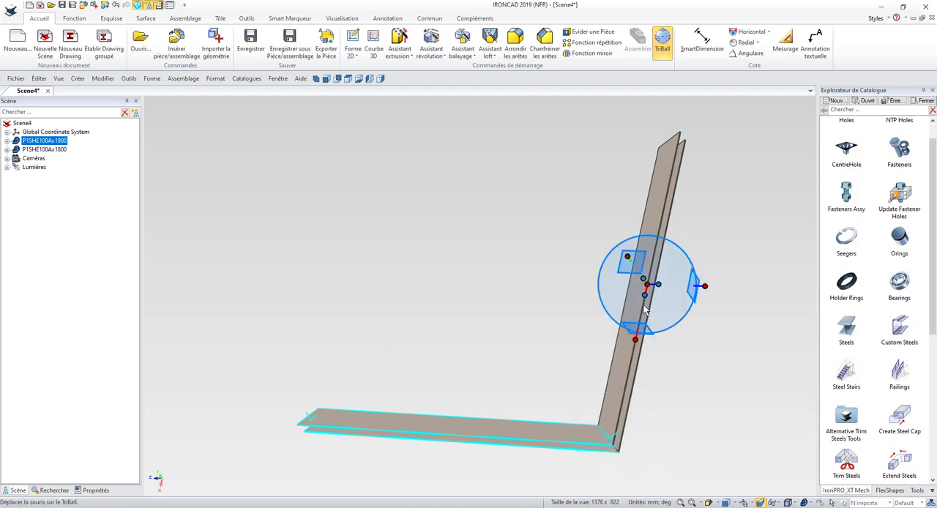
Step: Mirror a copy of the lower beam to the upright beam's other end, using the TriBall axis along the upright
{"action": "right_click", "coordinate": [645, 296]}
{"action": "mouse_move", "coordinate": [688, 440]}
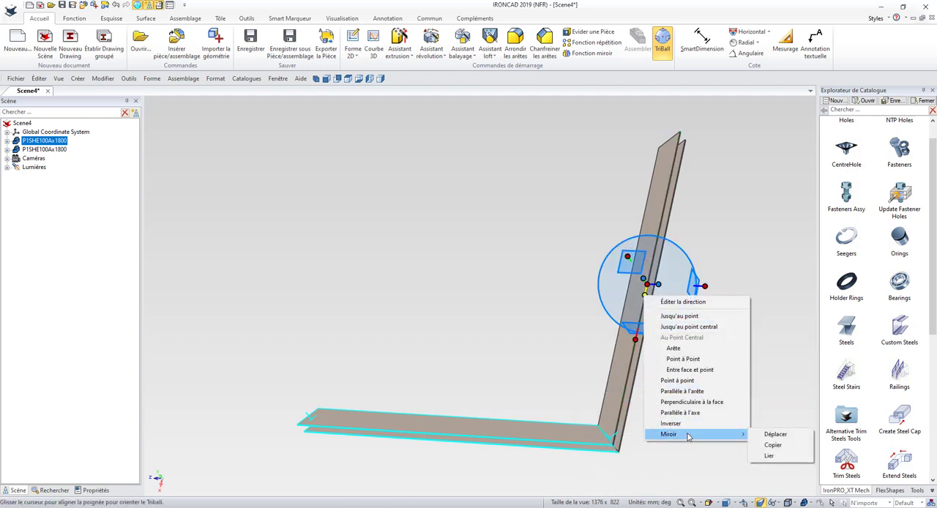
{"action": "left_click", "coordinate": [769, 444]}
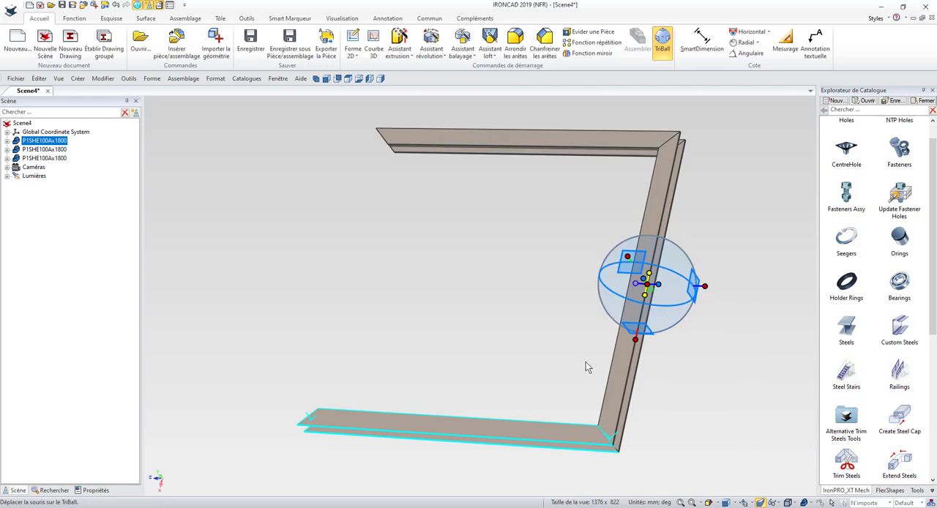
Step: Activate the TriBall on the upright beam, orient it to the global axes, and relocate only it to the midpoint of the lower beam's edge
{"action": "key", "text": "F10"}
{"action": "left_click", "coordinate": [644, 297]}
{"action": "key", "text": "F10"}
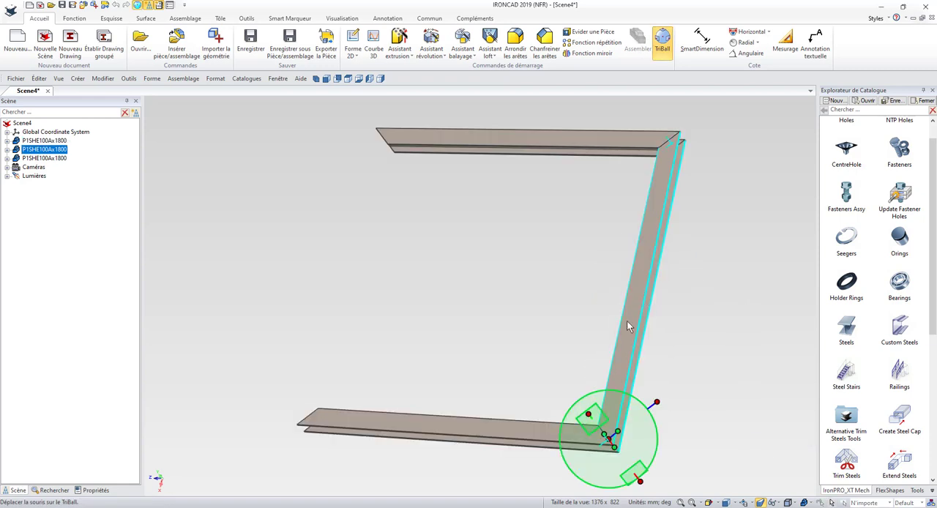
{"action": "right_click", "coordinate": [642, 425]}
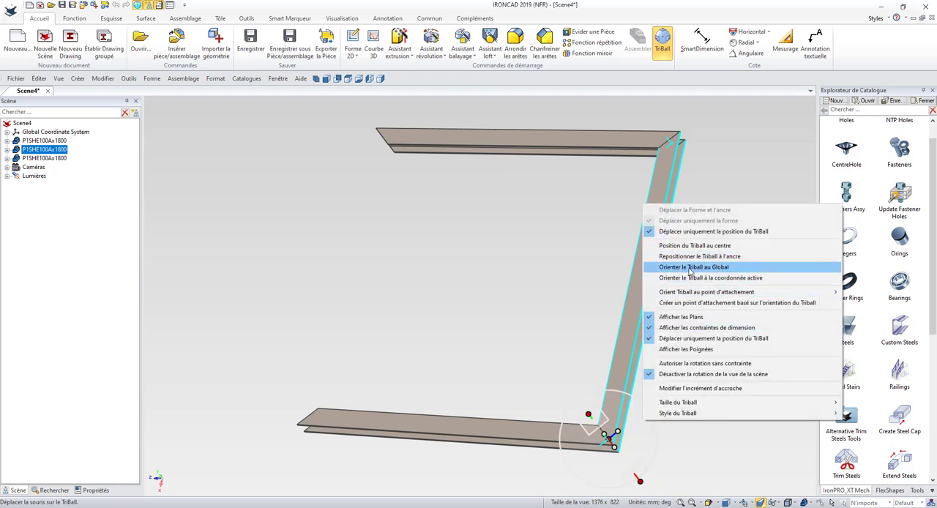
{"action": "left_click", "coordinate": [690, 268]}
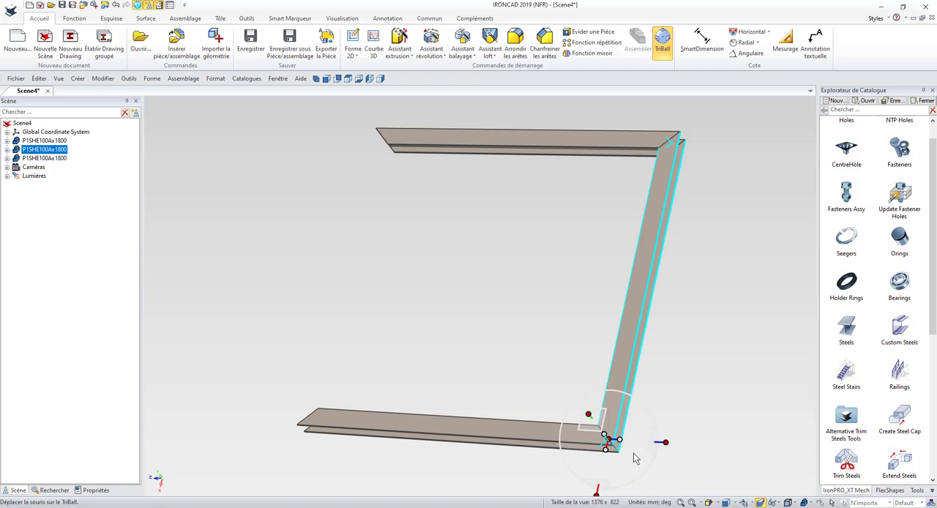
{"action": "right_click", "coordinate": [606, 441]}
{"action": "left_click", "coordinate": [635, 388]}
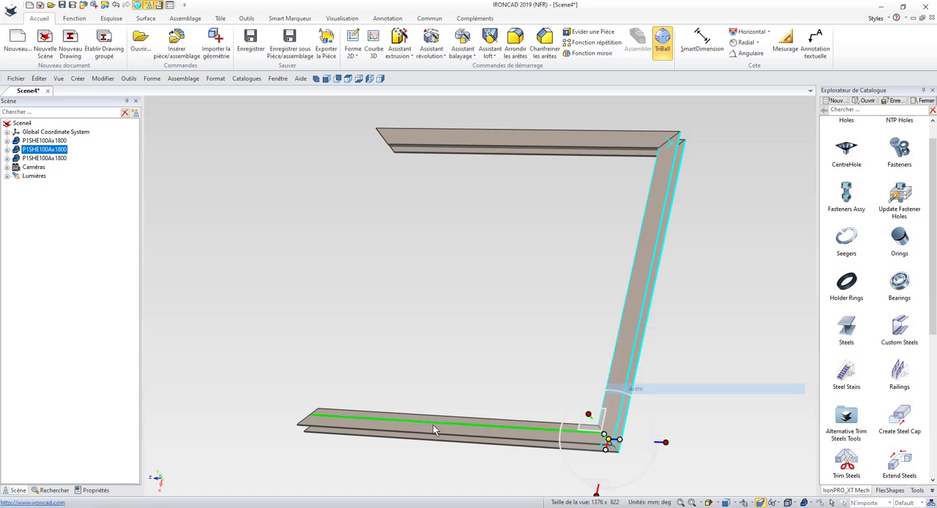
{"action": "left_click", "coordinate": [439, 431]}
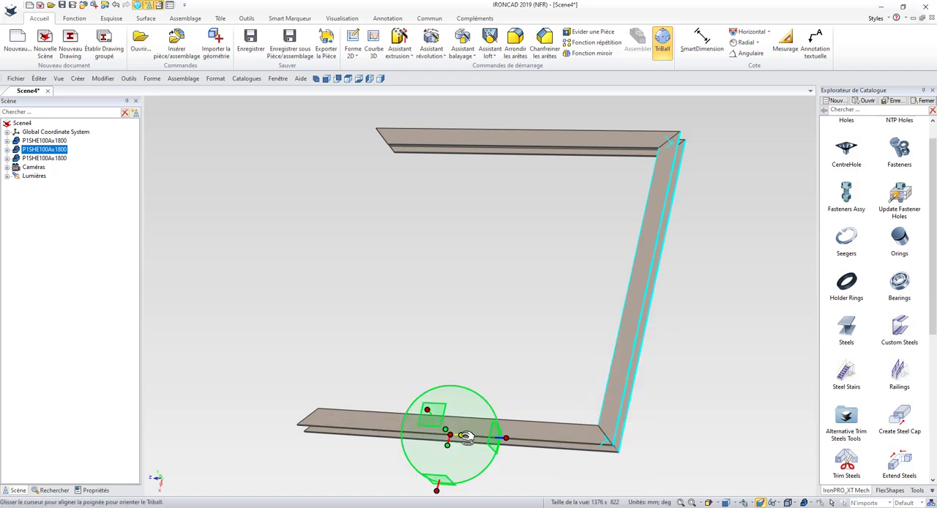
Step: Mirror a copy of the upright beam to the frame's open side, using the TriBall axis along the lower beam, and close the TriBall
{"action": "right_click", "coordinate": [466, 436]}
{"action": "mouse_move", "coordinate": [546, 430]}
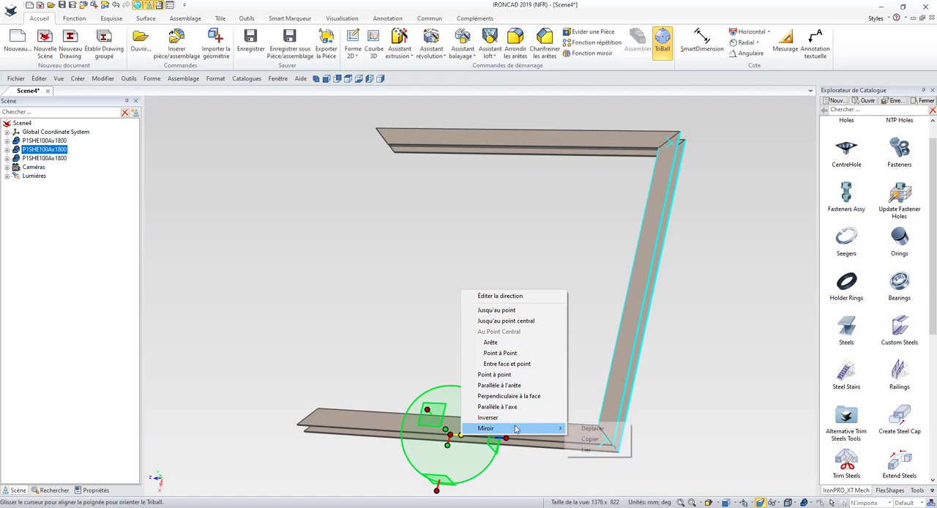
{"action": "left_click", "coordinate": [586, 440]}
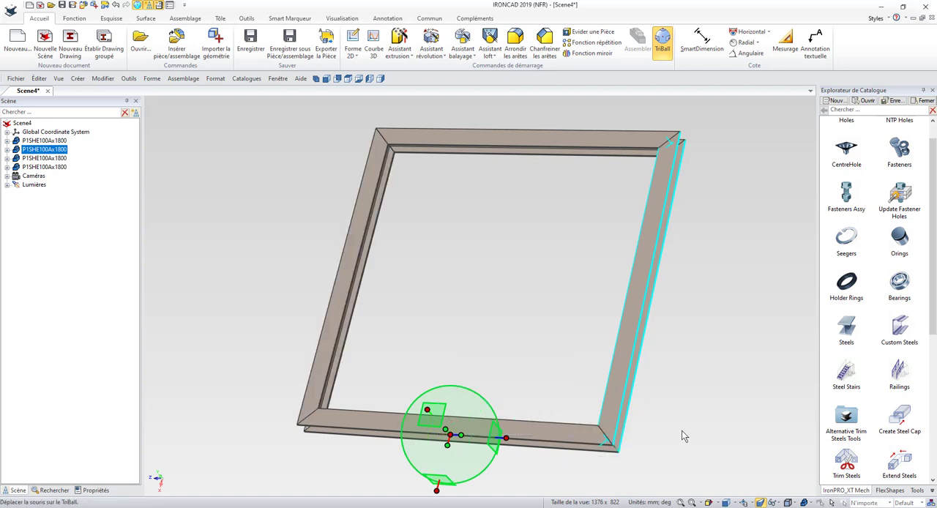
{"action": "key", "text": "F10"}
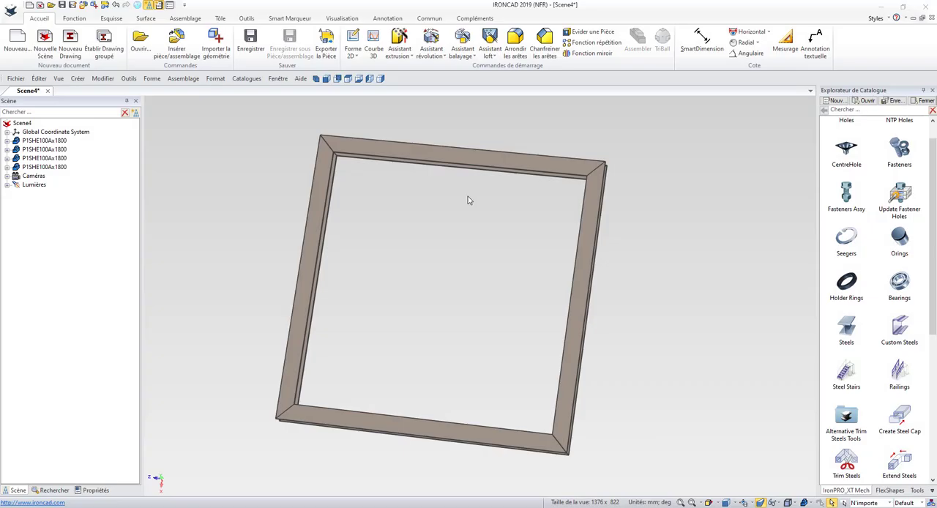
Step: Place an HE100A beam at the midpoint of one frame beam's inner face, with its length measured to the opposite beam as 1695 mm
{"action": "scroll", "coordinate": [468, 196], "scroll_direction": "up", "scroll_amount": 4}
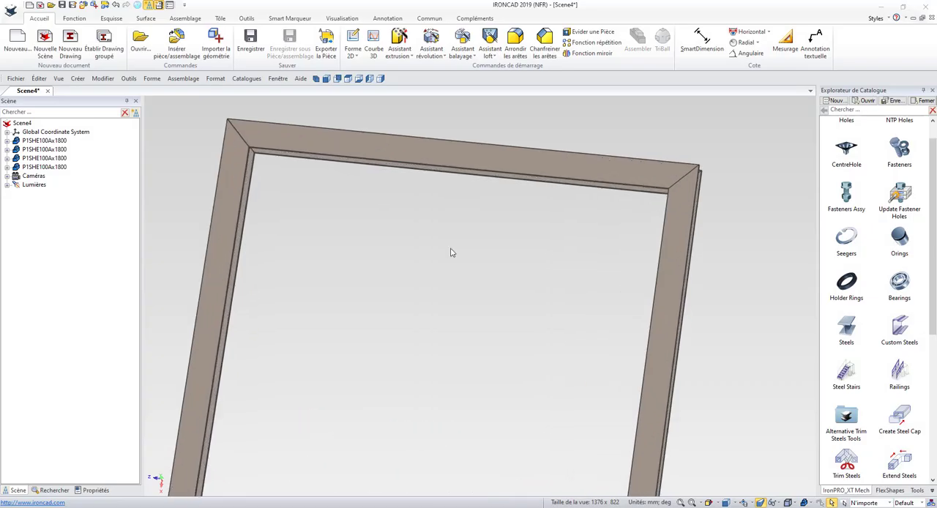
{"action": "middle_click_drag", "start_coordinate": [437, 322], "coordinate": [805, 247]}
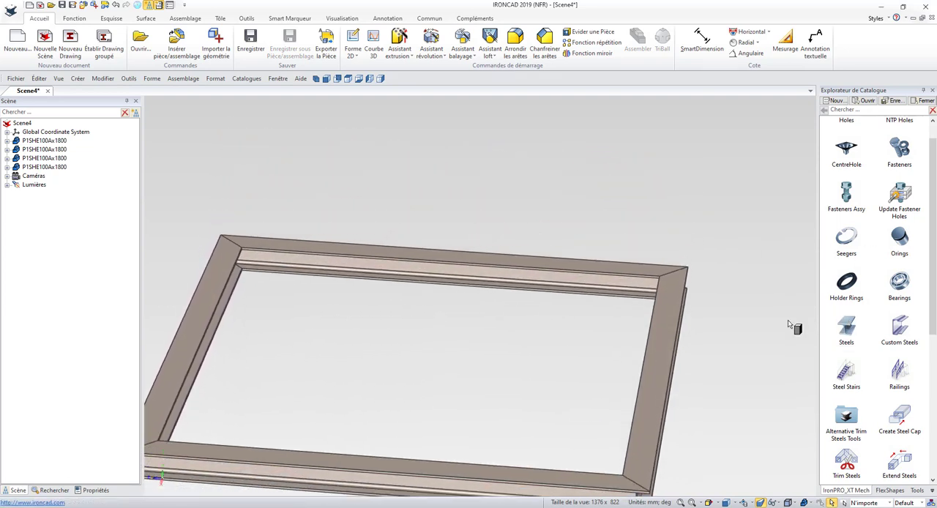
{"action": "left_click", "coordinate": [450, 270]}
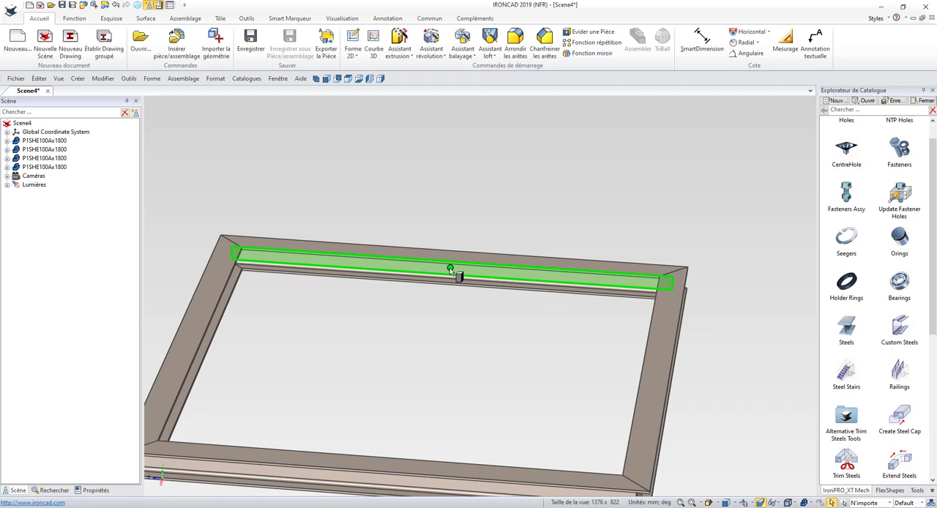
{"action": "left_click_drag", "start_coordinate": [451, 270], "coordinate": [451, 271]}
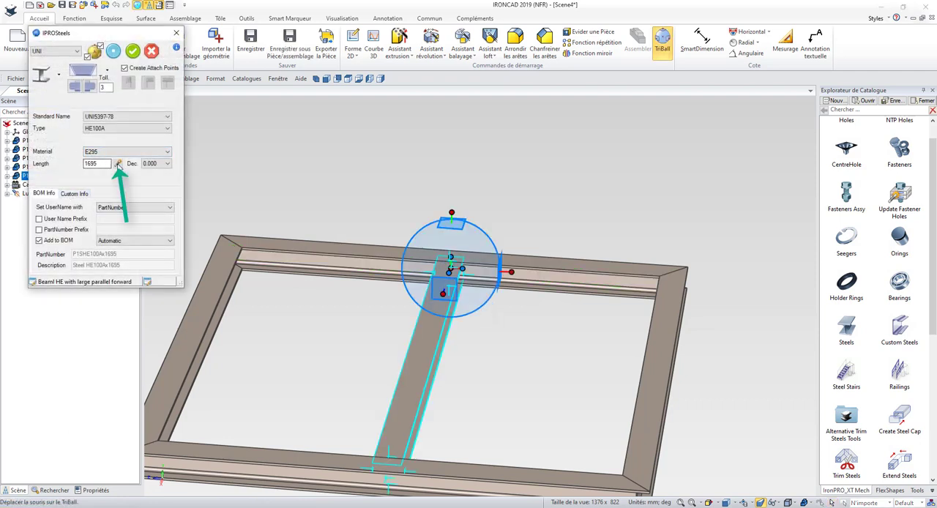
{"action": "left_click", "coordinate": [119, 164]}
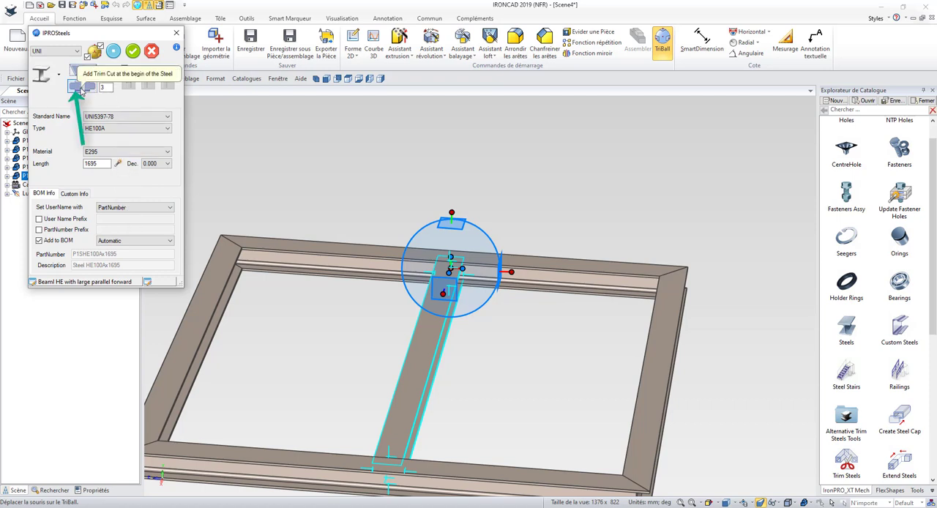
Step: Add trim cuts at both ends of the cross beam with a tolerance of 3 and apply the profile
{"action": "left_click", "coordinate": [80, 88]}
{"action": "left_click", "coordinate": [90, 89]}
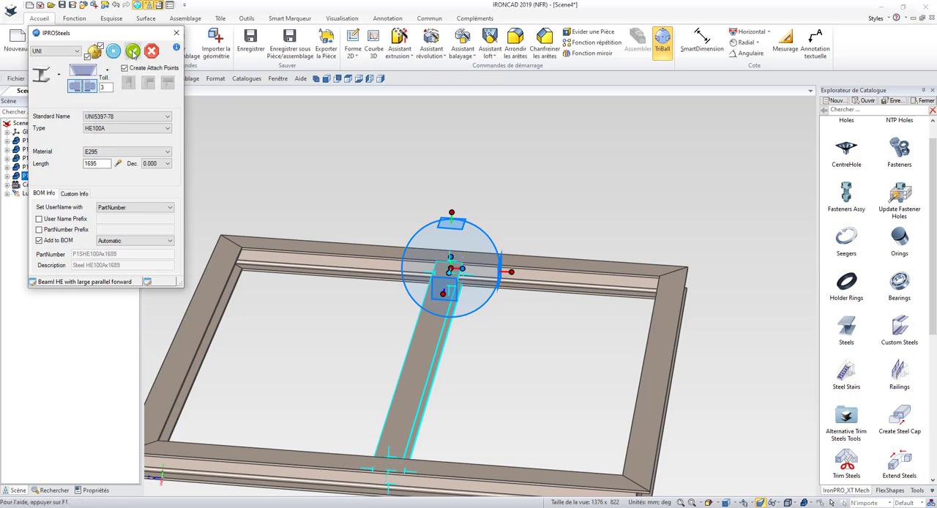
{"action": "left_click", "coordinate": [132, 51]}
{"action": "key", "text": "F3"}
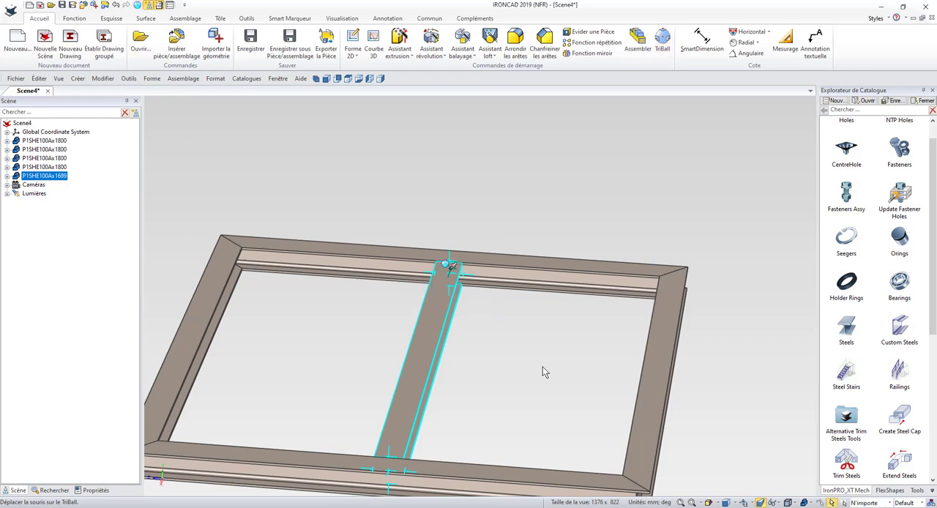
{"action": "left_click_drag", "start_coordinate": [542, 371], "coordinate": [425, 362]}
{"action": "key", "text": "Escape"}
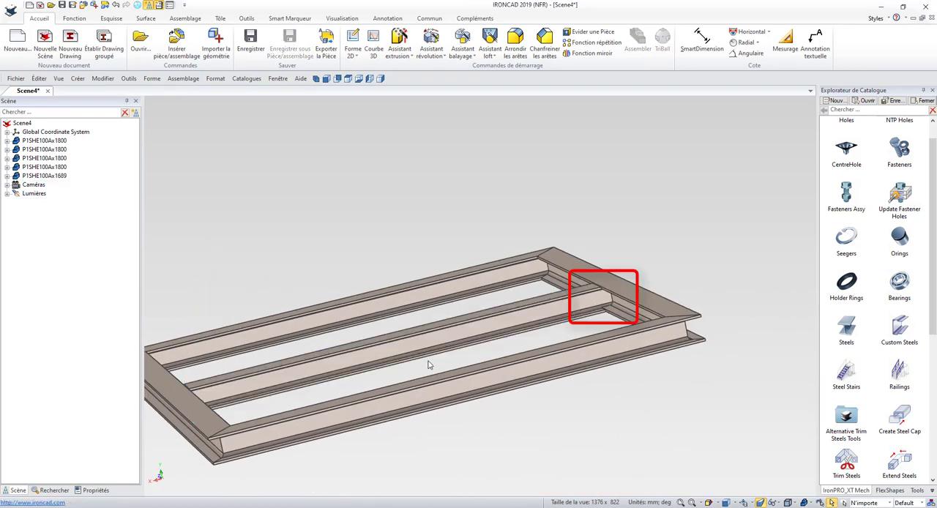
Step: Place a steel profile on the frame's underside and make it a 100x100 square structural tube, 3.2 mm thick and 1695 mm long
{"action": "scroll", "coordinate": [533, 437], "scroll_direction": "down", "scroll_amount": 3}
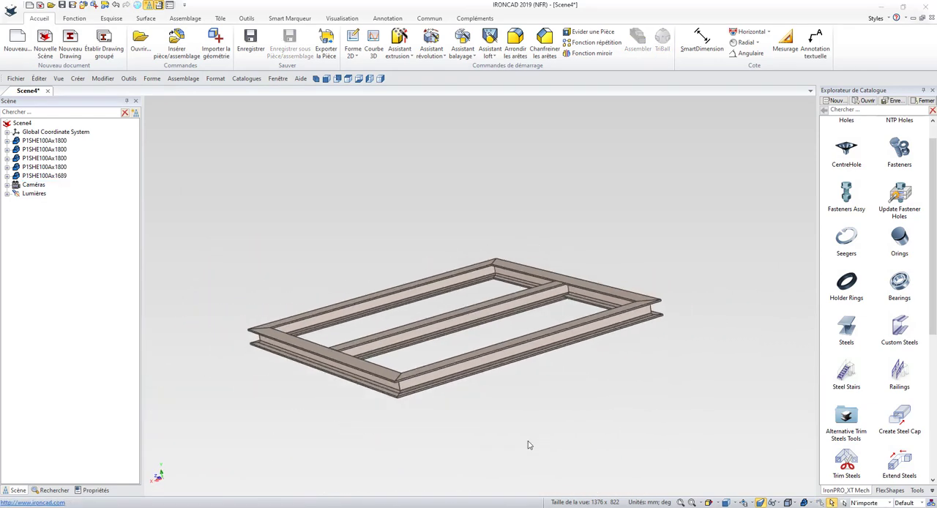
{"action": "middle_click_drag", "start_coordinate": [529, 444], "coordinate": [517, 307]}
{"action": "scroll", "coordinate": [571, 323], "scroll_direction": "up", "scroll_amount": 3}
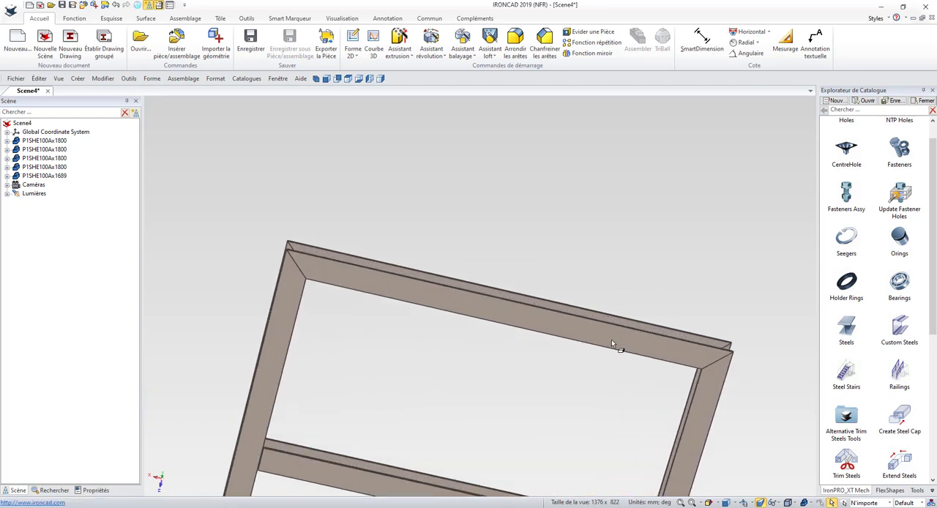
{"action": "left_click_drag", "start_coordinate": [857, 333], "coordinate": [508, 316]}
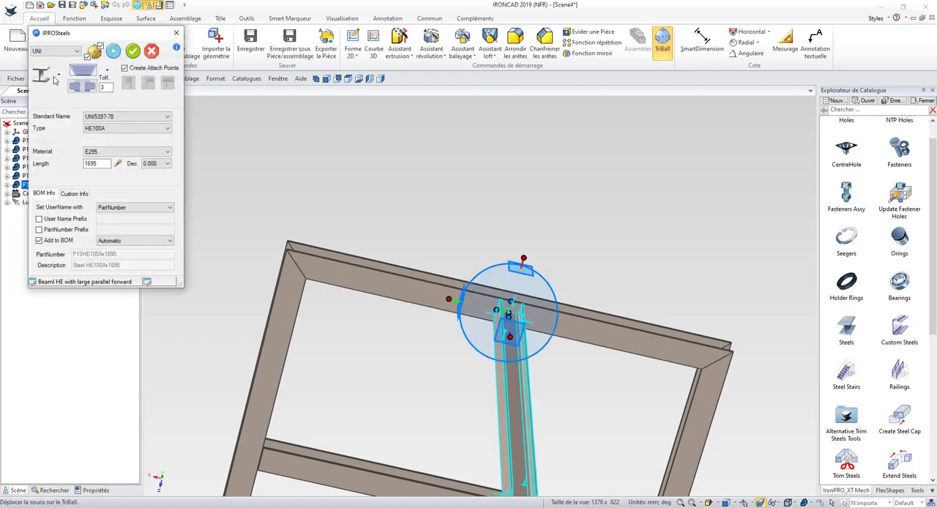
{"action": "left_click", "coordinate": [54, 80]}
{"action": "left_click", "coordinate": [66, 124]}
{"action": "left_click", "coordinate": [113, 129]}
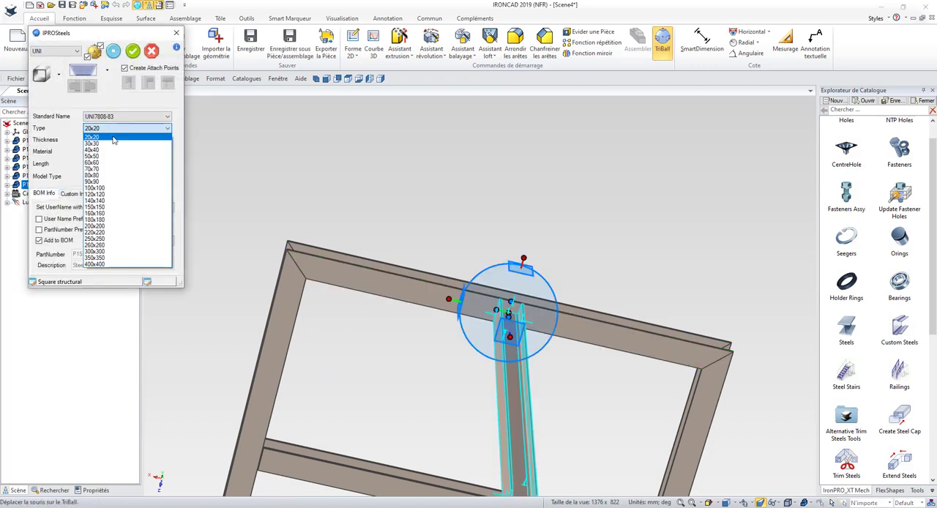
{"action": "left_click", "coordinate": [120, 188]}
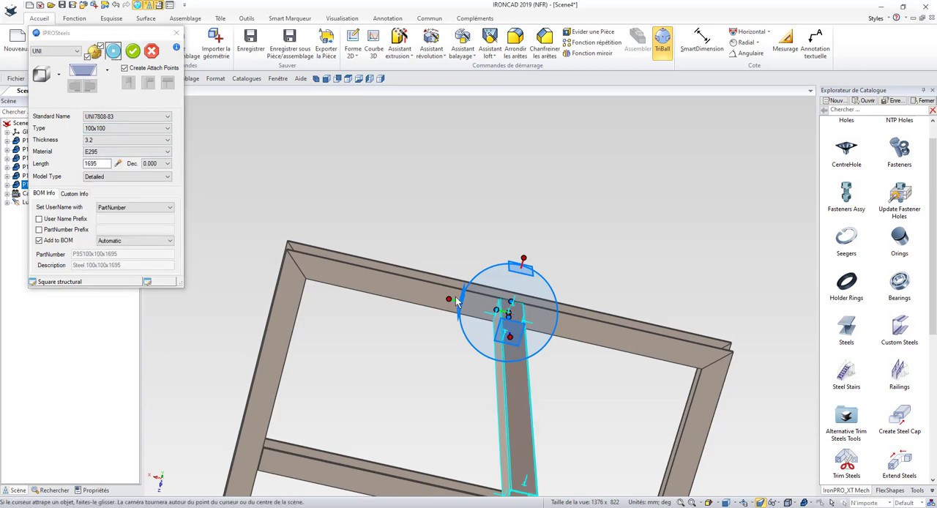
Step: Apply the square tube and move it by its TriBall centre to the frame's corner point to form a leg
{"action": "middle_click_drag", "start_coordinate": [457, 302], "coordinate": [476, 380]}
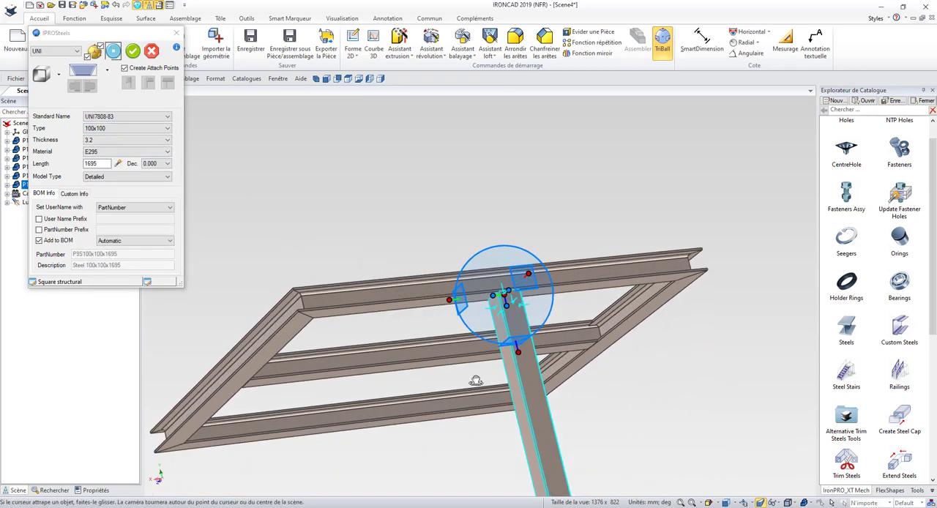
{"action": "right_click", "coordinate": [509, 296]}
{"action": "left_click", "coordinate": [521, 339]}
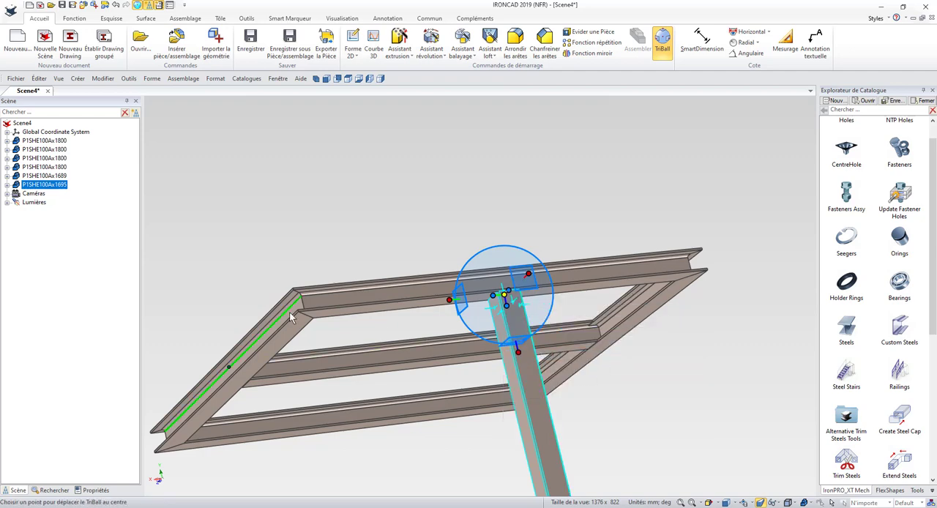
{"action": "left_click", "coordinate": [305, 315]}
{"action": "middle_click_drag", "start_coordinate": [422, 370], "coordinate": [546, 242]}
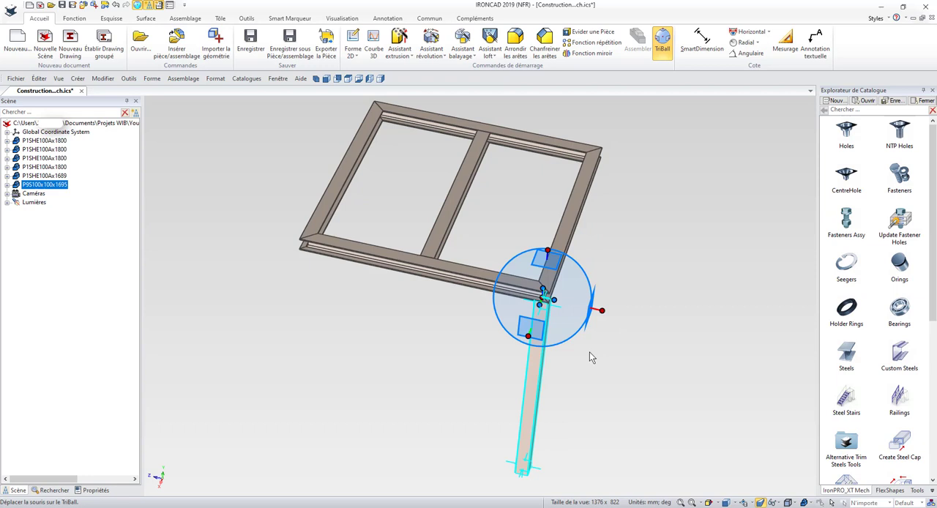
{"action": "key", "text": "space"}
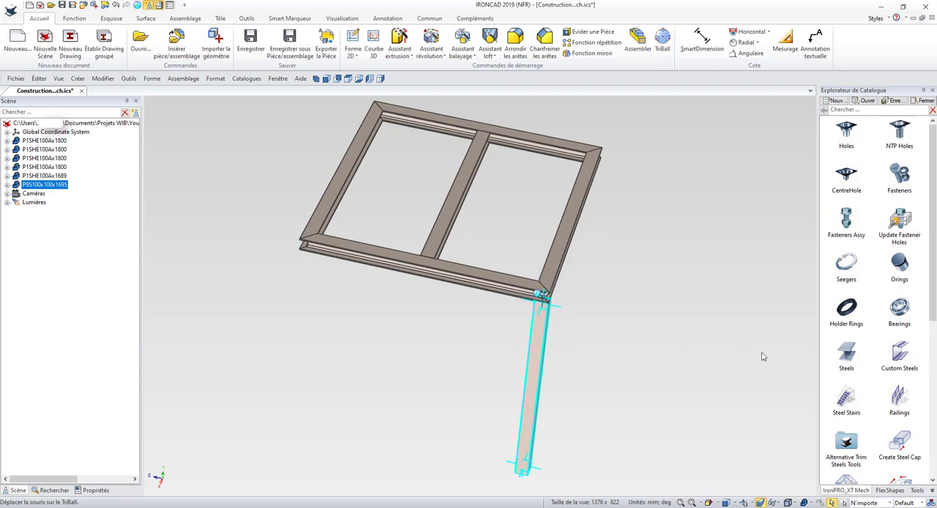
{"action": "left_click", "coordinate": [629, 393]}
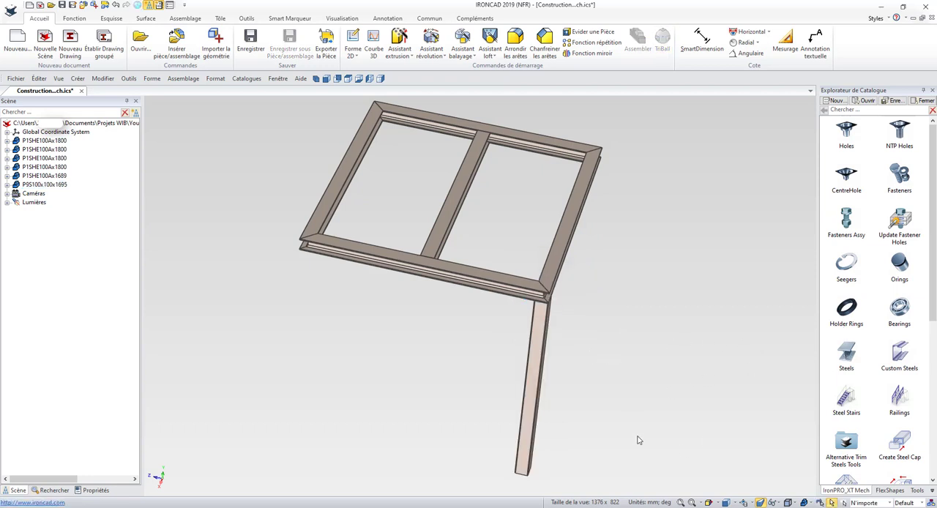
Step: Place a second 100x100 square structural tube, 1695 mm long, on the side face of the leg
{"action": "middle_click_drag", "start_coordinate": [638, 440], "coordinate": [711, 424]}
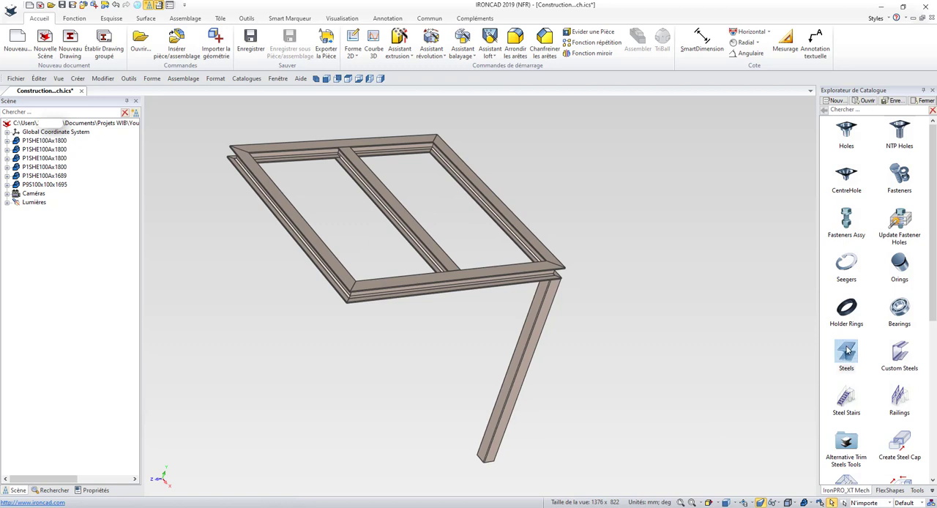
{"action": "left_click_drag", "start_coordinate": [847, 351], "coordinate": [511, 373]}
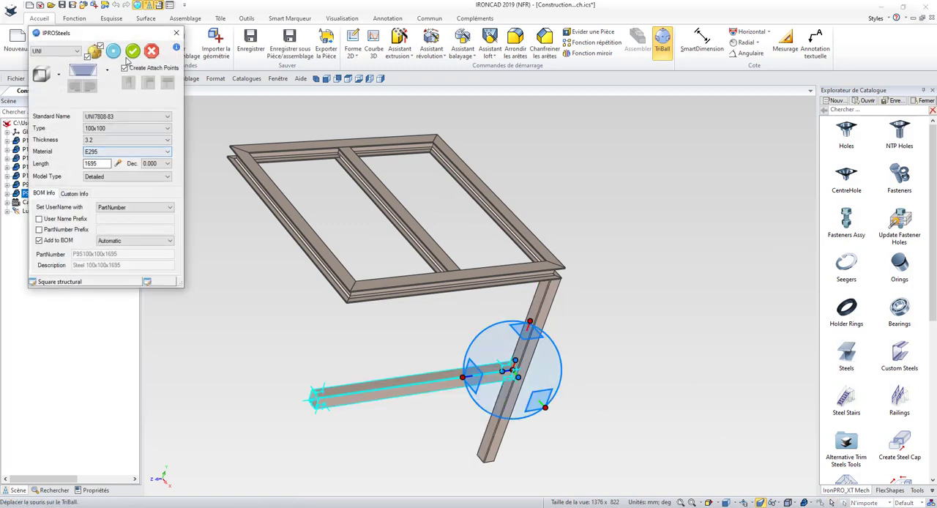
{"action": "left_click", "coordinate": [134, 55]}
Step: Slide the second tube up along the leg and rotate it 45° so that it rises diagonally across the frame's side beam
{"action": "middle_click_drag", "start_coordinate": [585, 428], "coordinate": [549, 366]}
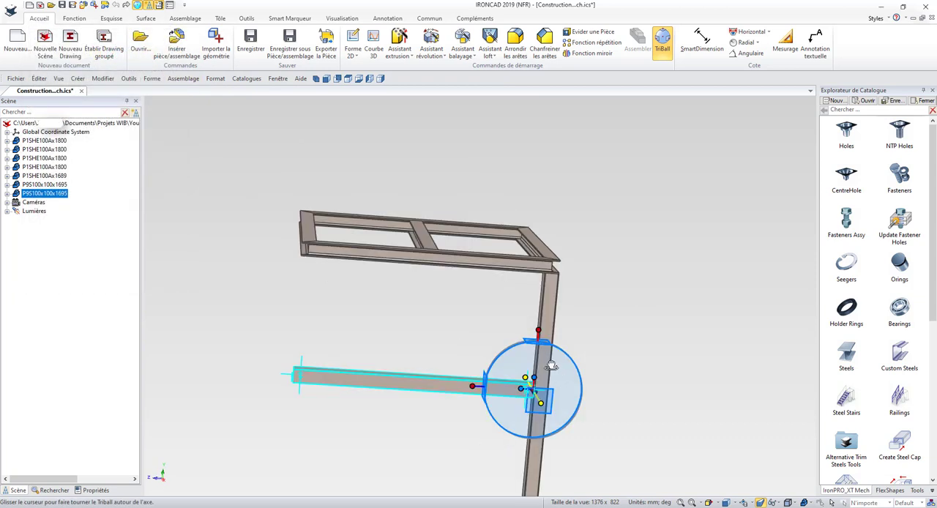
{"action": "left_click_drag", "start_coordinate": [541, 330], "coordinate": [528, 448]}
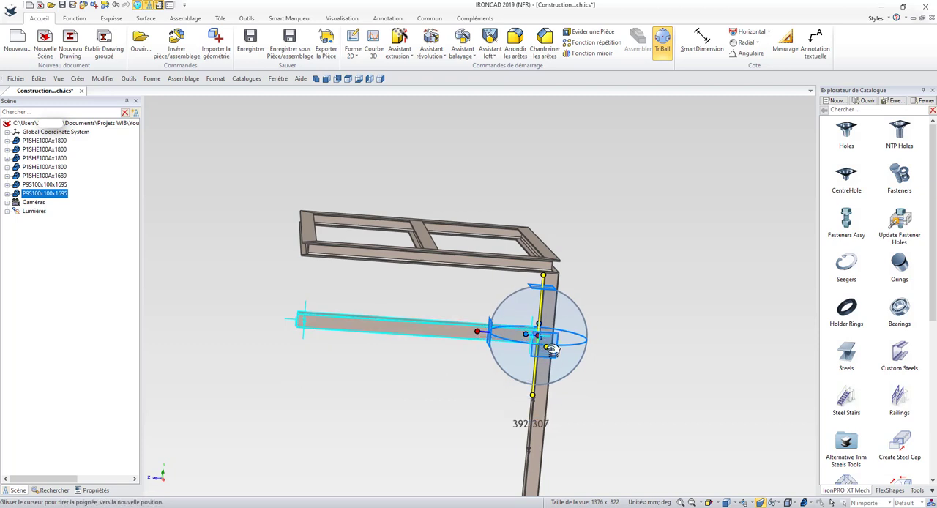
{"action": "left_click_drag", "start_coordinate": [565, 321], "coordinate": [570, 333]}
{"action": "key", "text": "BackSpace"}
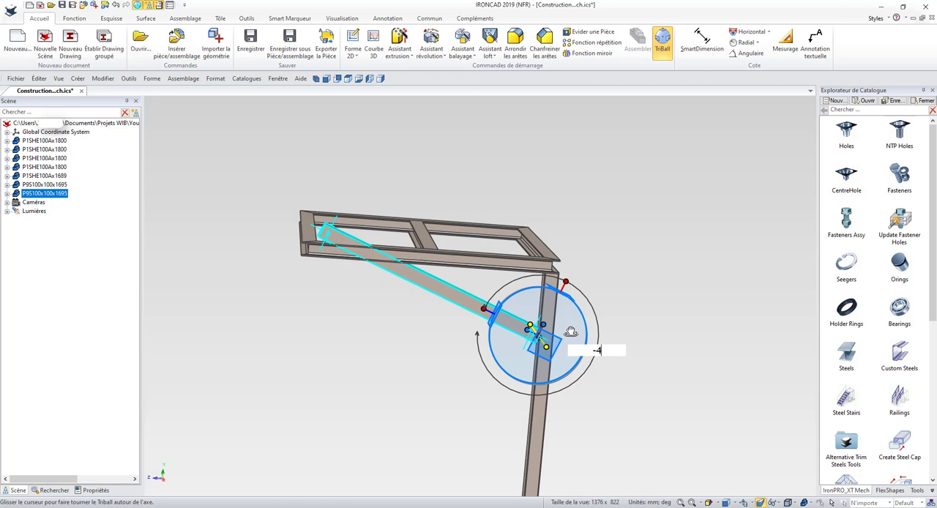
{"action": "key", "text": "Return"}
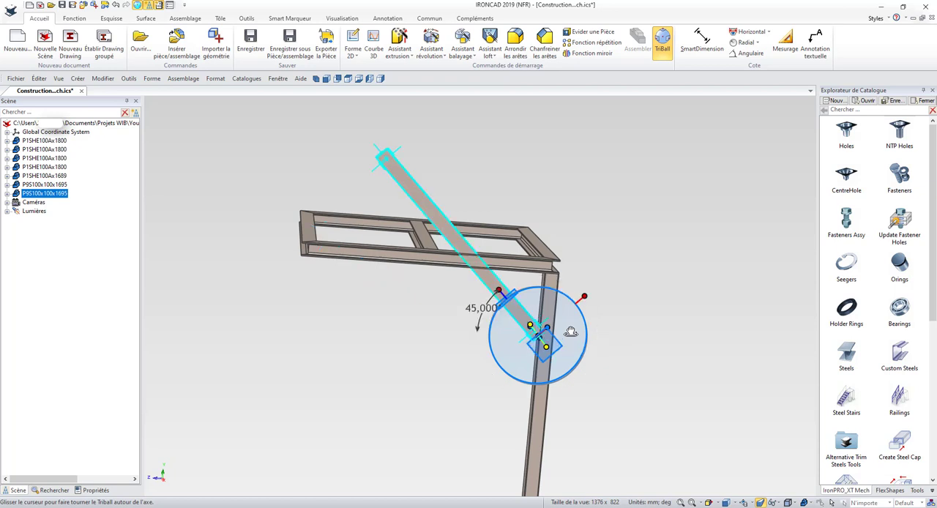
{"action": "left_click", "coordinate": [595, 346]}
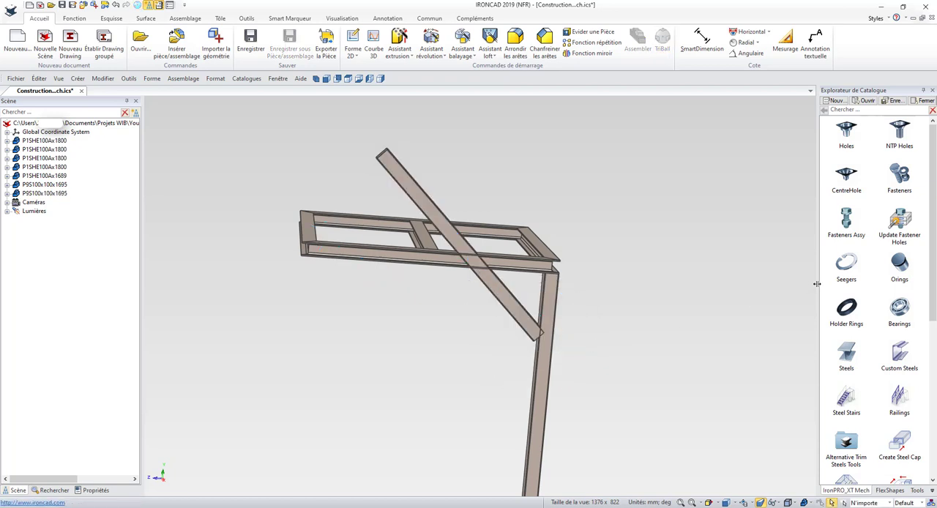
Step: Trim the diagonal tube with Trim Steels, using the leg and the frame's side beam as references, with start and end tolerances of 0
{"action": "scroll", "coordinate": [907, 259], "scroll_direction": "down", "scroll_amount": 3}
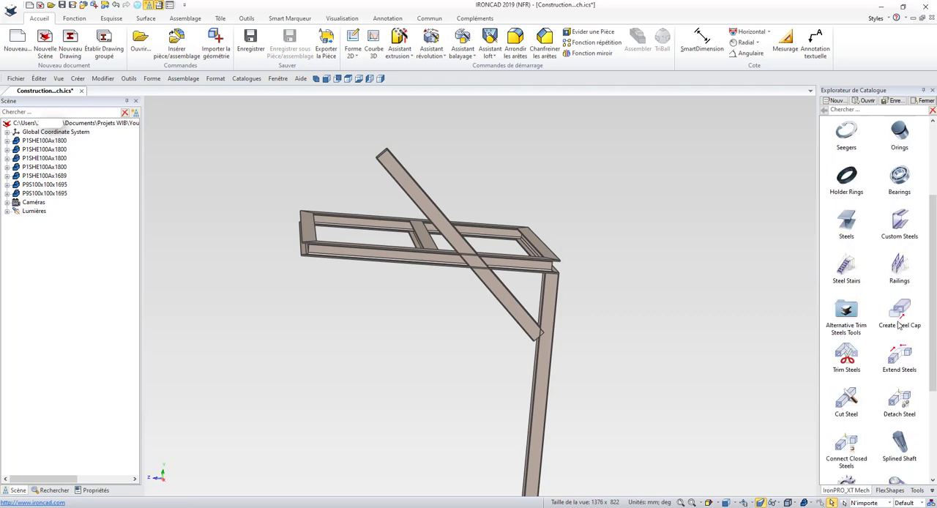
{"action": "left_click_drag", "start_coordinate": [846, 355], "coordinate": [630, 300]}
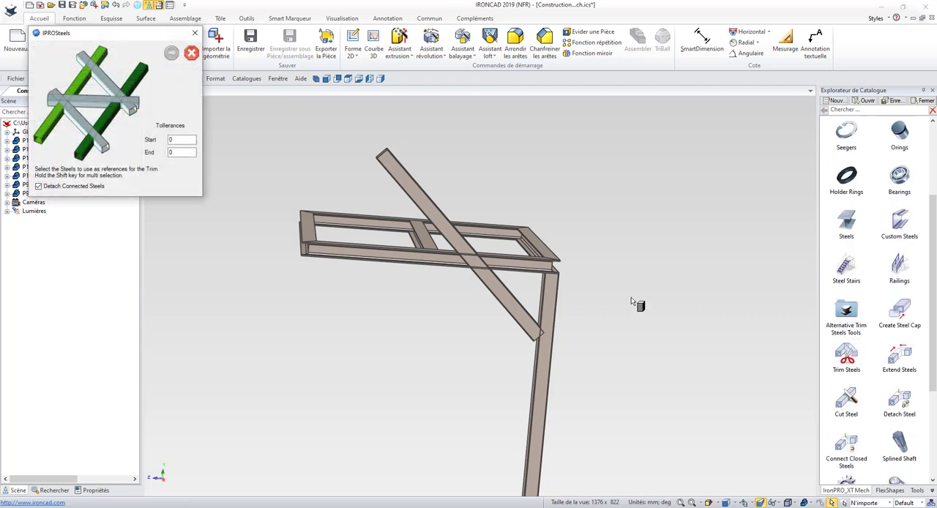
{"action": "left_click", "coordinate": [539, 379]}
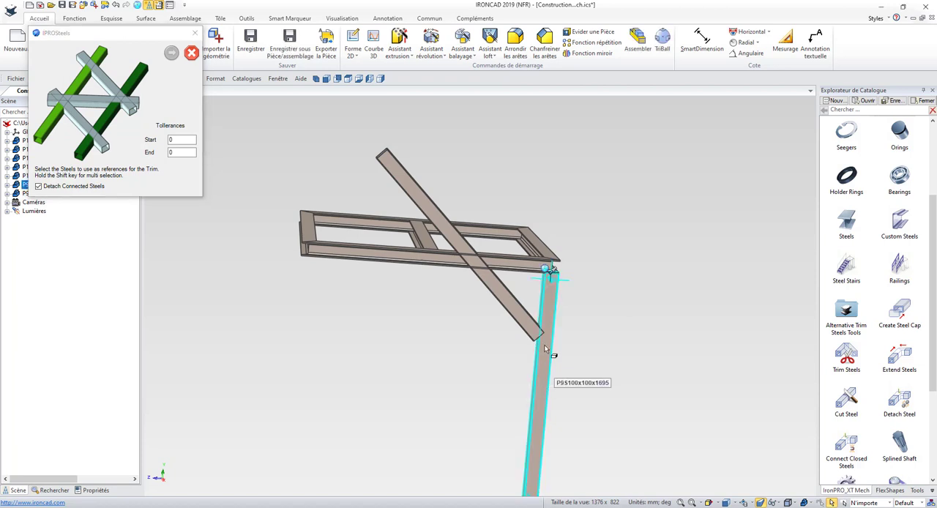
{"action": "left_click", "coordinate": [515, 270]}
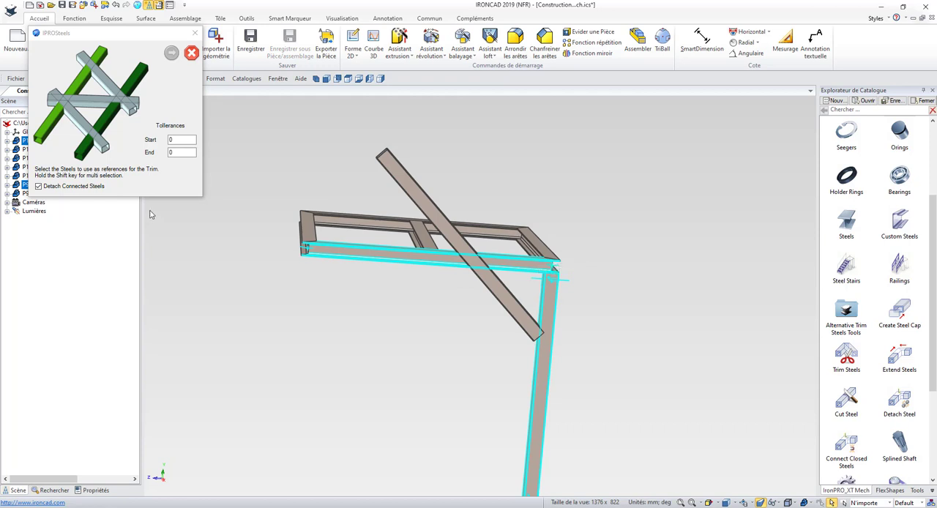
{"action": "left_click", "coordinate": [170, 53]}
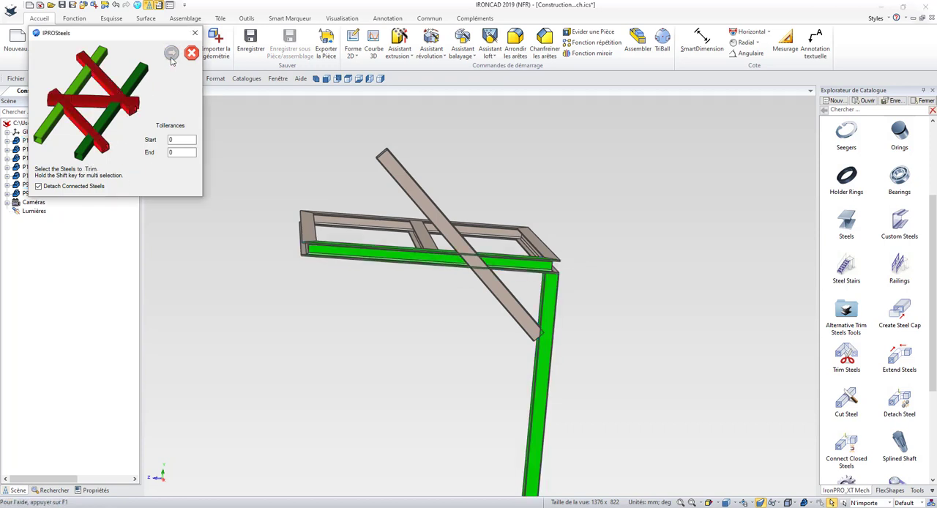
{"action": "left_click", "coordinate": [417, 196]}
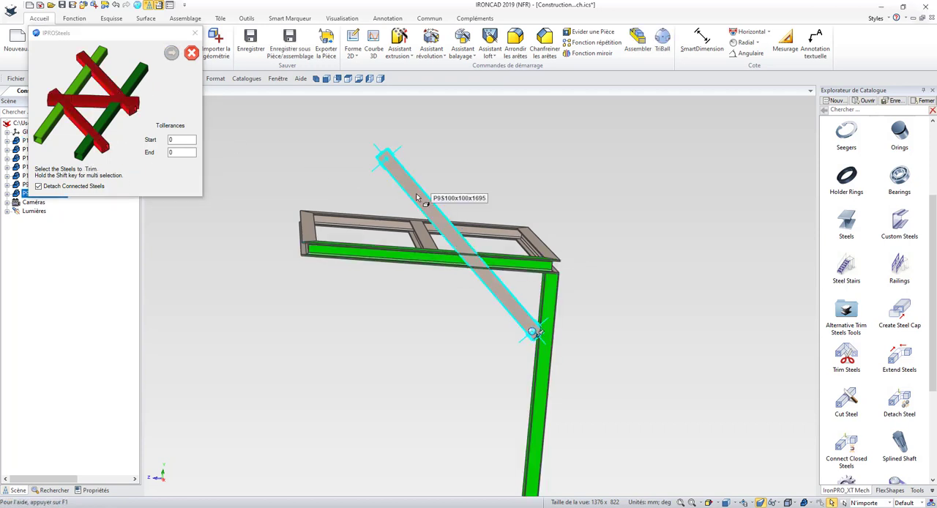
{"action": "left_click", "coordinate": [171, 53]}
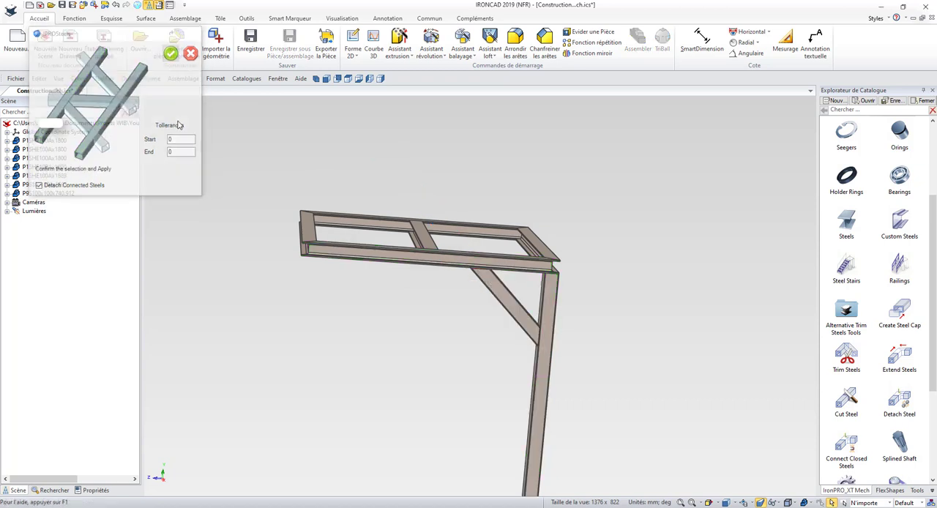
{"action": "scroll", "coordinate": [406, 296], "scroll_direction": "up", "scroll_amount": 1}
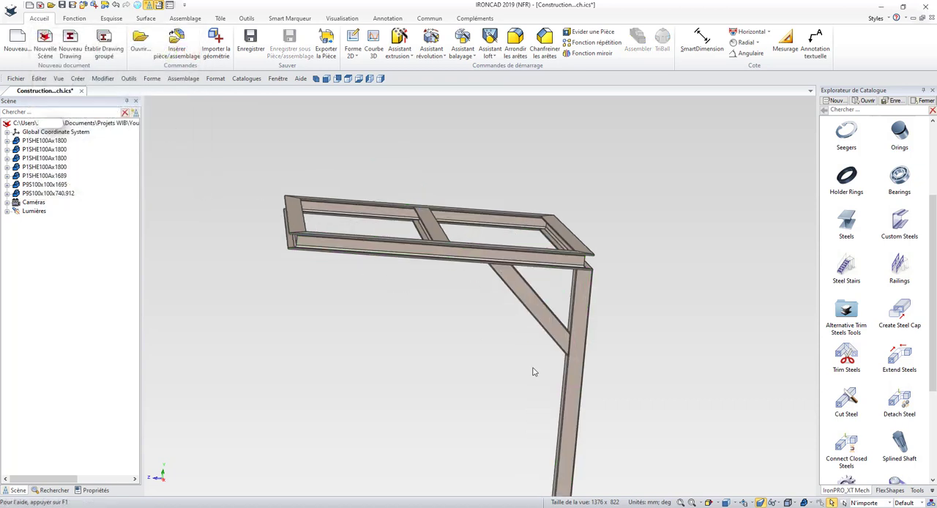
Step: Select the leg and its diagonal brace and reposition only their TriBall at the midpoint of the adjoining end beam's edge
{"action": "middle_click_drag", "start_coordinate": [626, 396], "coordinate": [580, 413]}
{"action": "left_click", "coordinate": [505, 350]}
{"action": "left_click", "coordinate": [495, 317], "text": "shift"}
{"action": "scroll", "coordinate": [592, 290], "scroll_direction": "up", "scroll_amount": 3}
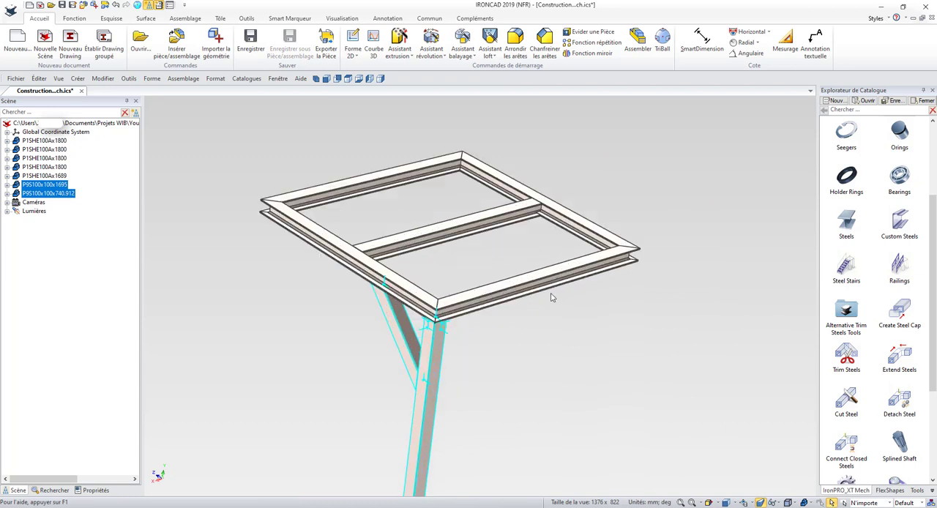
{"action": "key", "text": "F10"}
{"action": "key", "text": "space"}
{"action": "right_click", "coordinate": [438, 319]}
{"action": "left_click", "coordinate": [493, 409]}
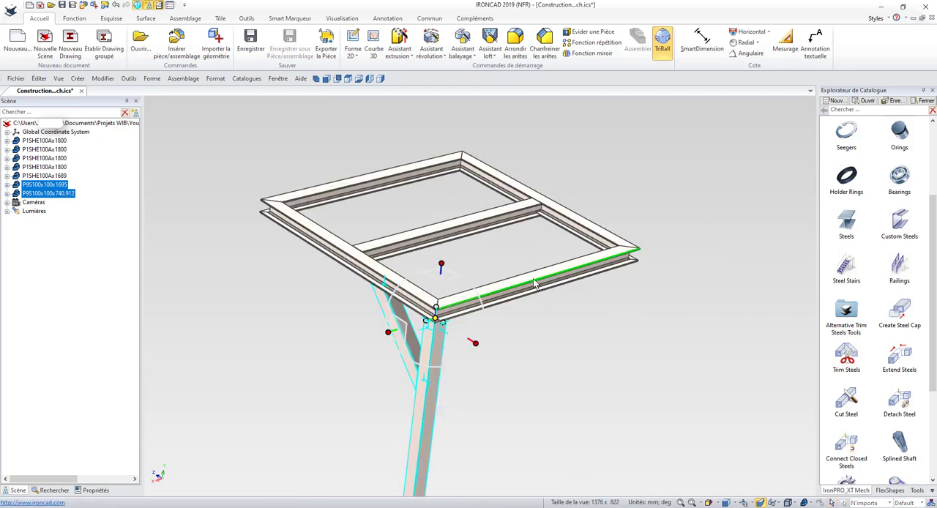
{"action": "left_click", "coordinate": [541, 281]}
{"action": "key", "text": "space"}
Step: Mirror a copy of the leg and brace along the end beam to the frame's opposite corner using the TriBall
{"action": "right_click", "coordinate": [534, 280]}
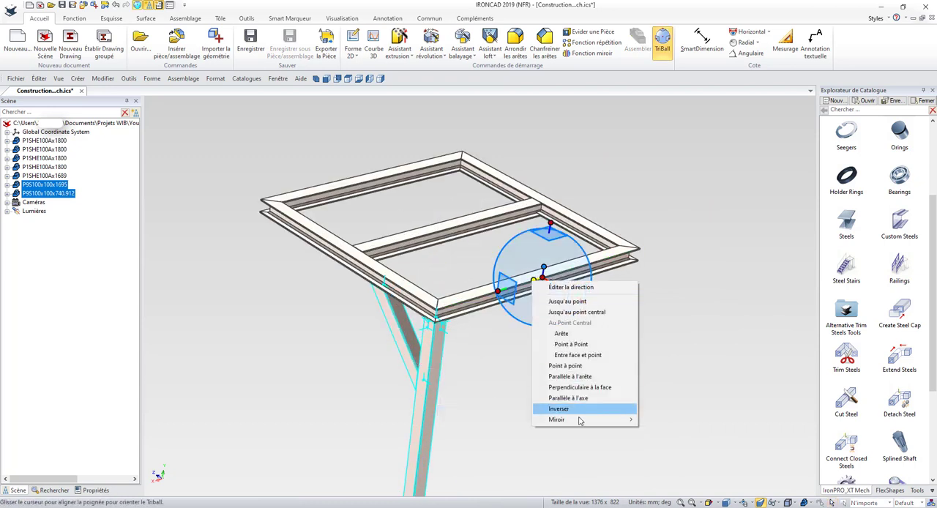
{"action": "mouse_move", "coordinate": [585, 419]}
{"action": "left_click", "coordinate": [653, 428]}
{"action": "key", "text": "F10"}
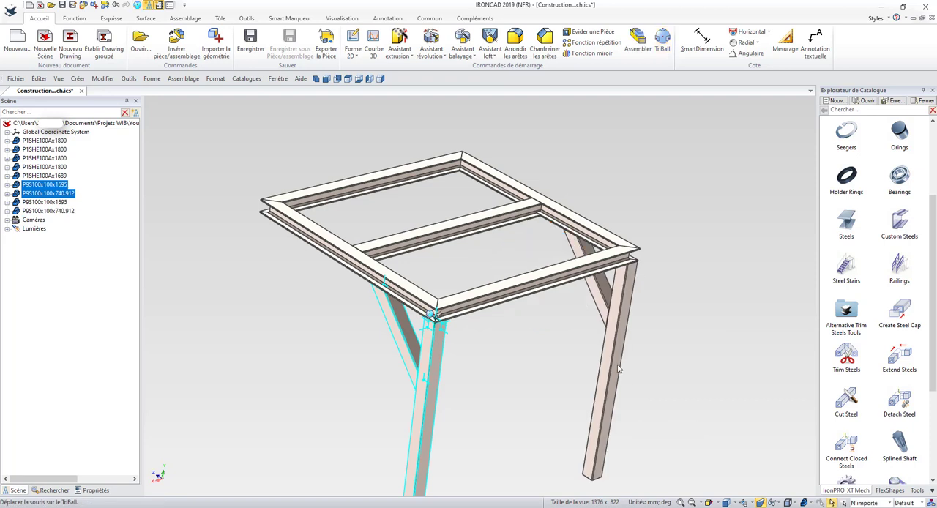
Step: Select both legs with their braces and reposition only the TriBall at the midpoint of the long side beam's edge
{"action": "left_click", "coordinate": [613, 353], "text": "shift"}
{"action": "key", "text": "F10"}
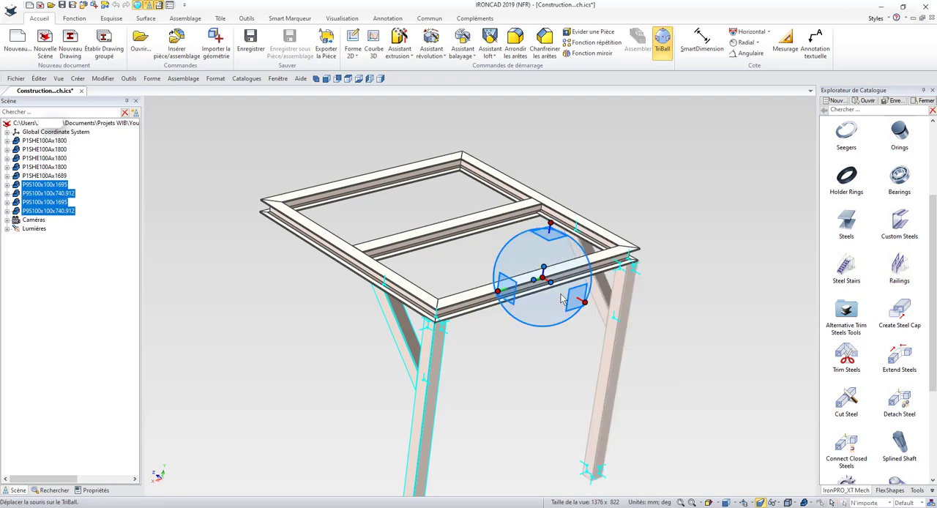
{"action": "right_click", "coordinate": [545, 278]}
{"action": "left_click", "coordinate": [578, 378]}
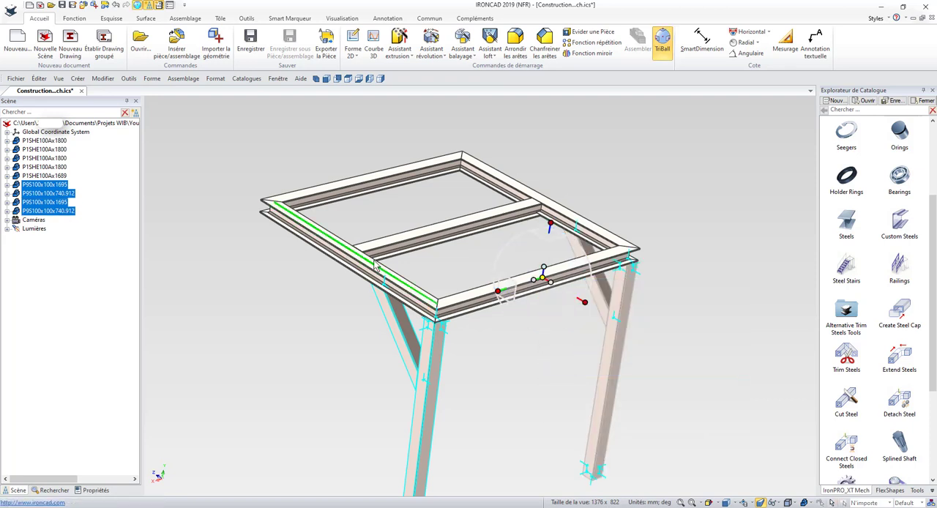
{"action": "left_click", "coordinate": [360, 267]}
Step: Mirror copies of both legs and braces along the side beam to the frame's two remaining corners, and clear the selection
{"action": "right_click", "coordinate": [352, 256]}
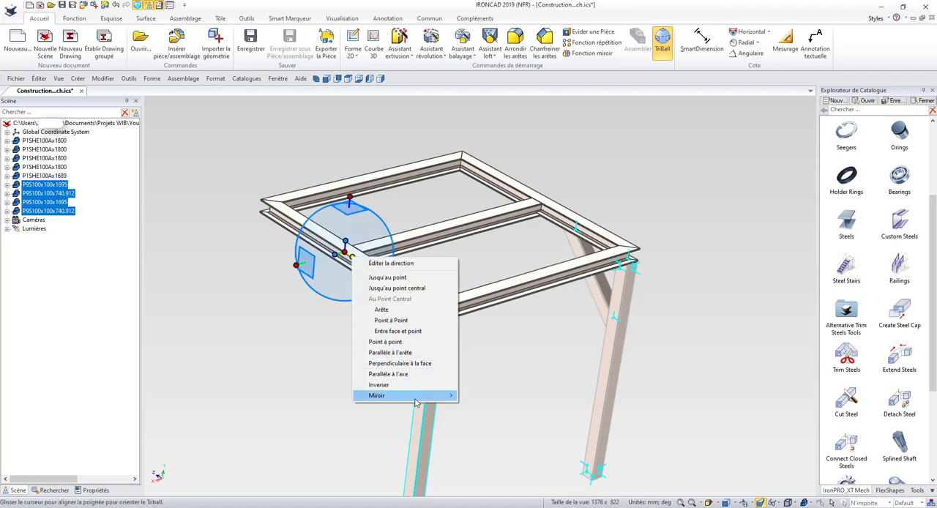
{"action": "mouse_move", "coordinate": [410, 395]}
{"action": "left_click", "coordinate": [480, 408]}
{"action": "key", "text": "F10"}
{"action": "scroll", "coordinate": [510, 423], "scroll_direction": "down", "scroll_amount": 3}
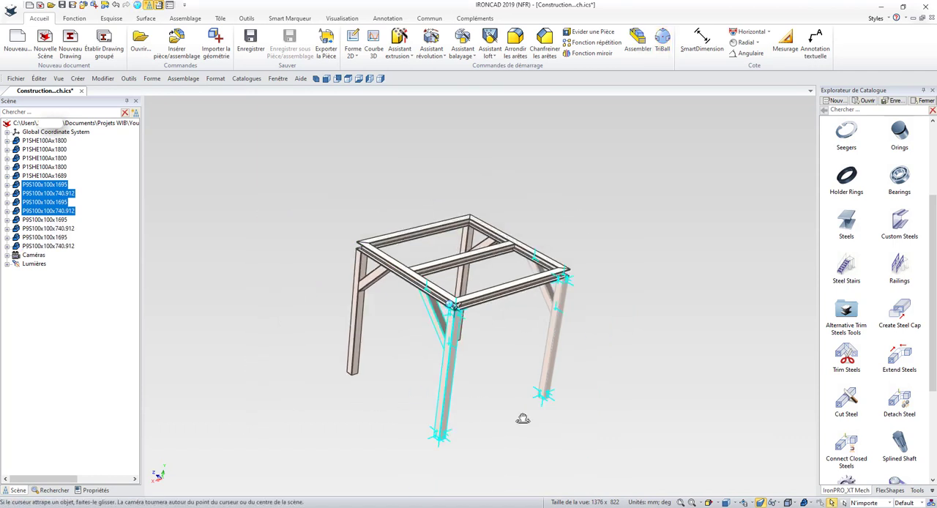
{"action": "middle_click_drag", "start_coordinate": [522, 418], "coordinate": [562, 376]}
{"action": "left_click", "coordinate": [570, 411]}
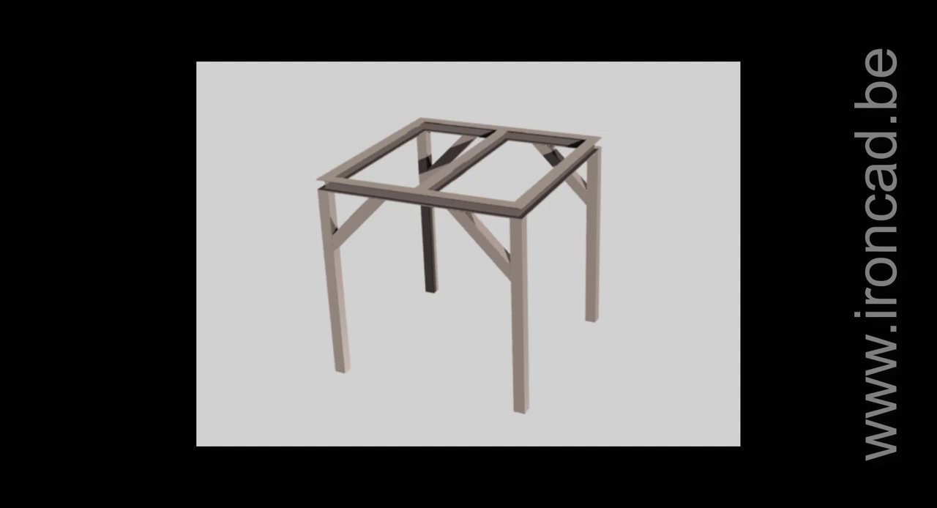